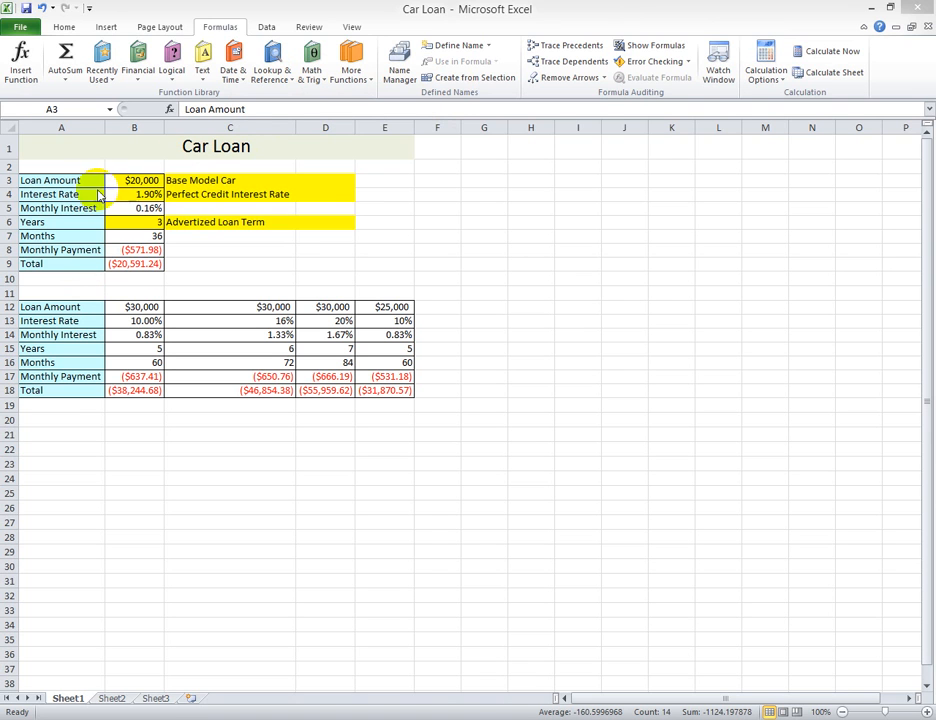
# Create names for the cells of the upper loan table A3:B9 from the labels in its left column
pyautogui.click(120, 181)
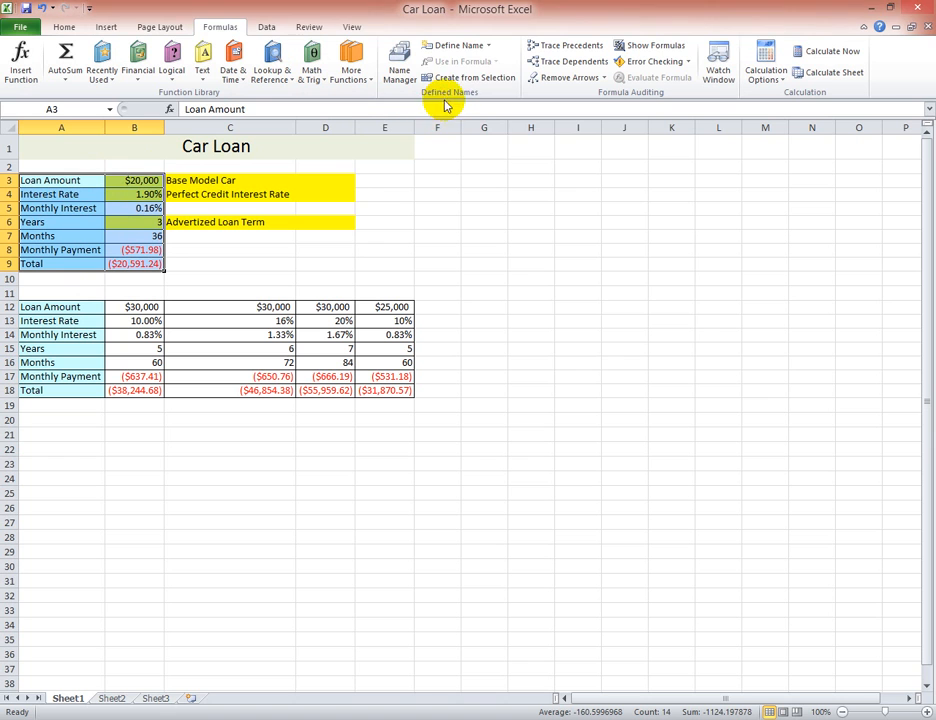
pyautogui.click(473, 80)
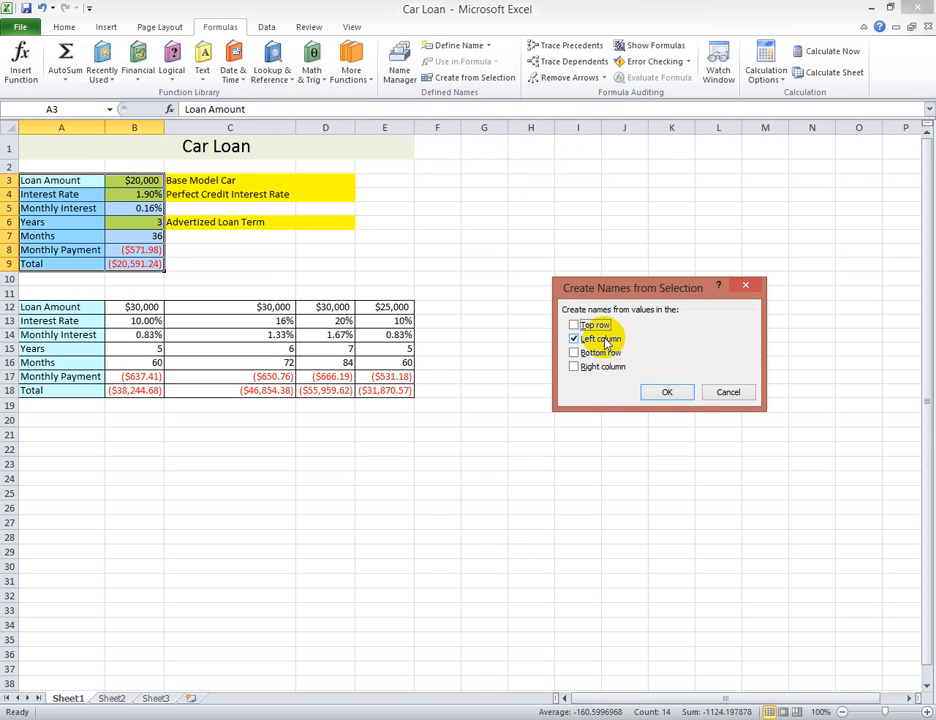
pyautogui.click(666, 393)
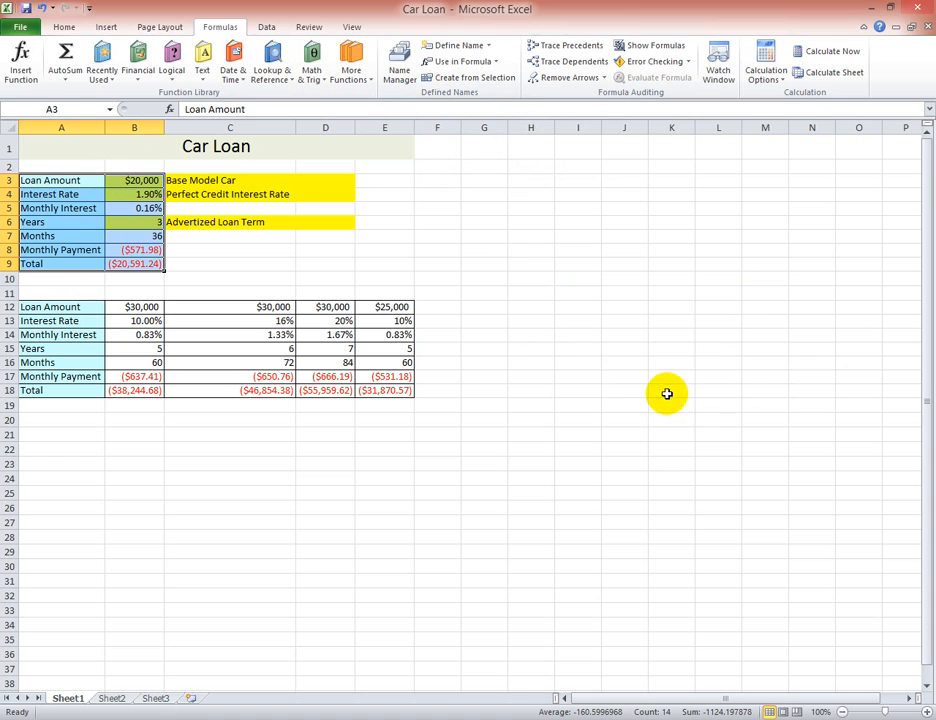
# Examine the names and formulas of the upper loan table's value cells, from loan amount through monthly payment and total
pyautogui.click(140, 183)
pyautogui.click(142, 194)
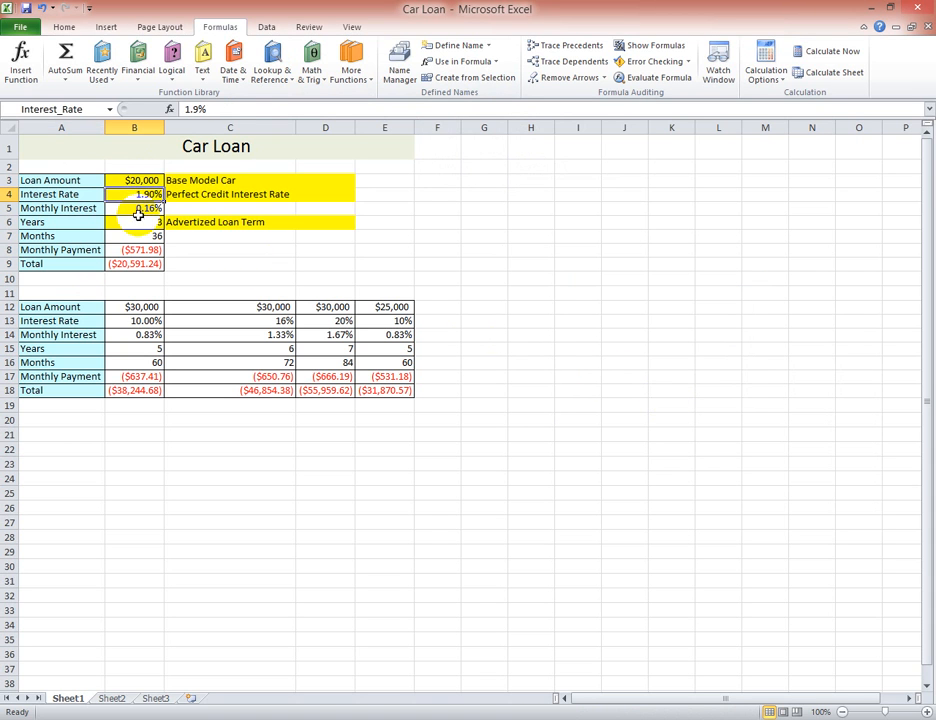
pyautogui.click(137, 221)
pyautogui.click(138, 249)
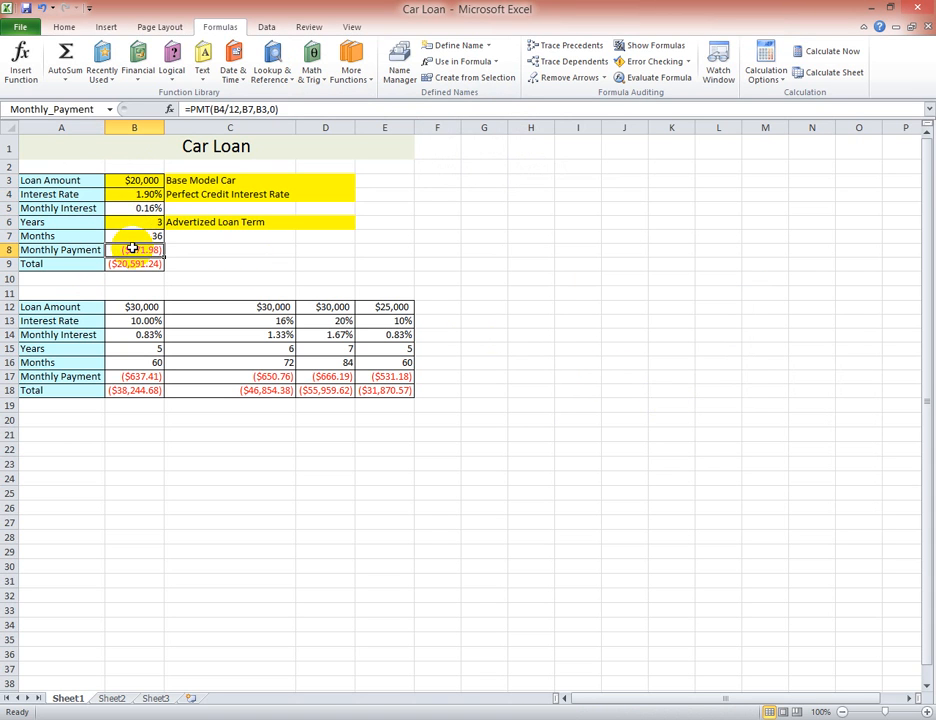
pyautogui.click(137, 194)
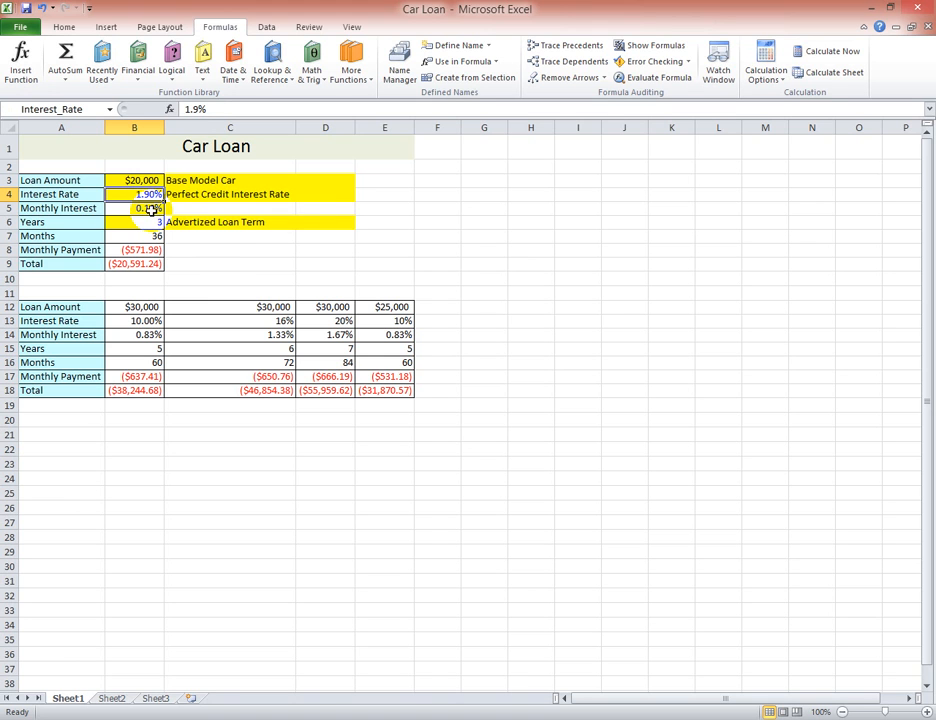
pyautogui.click(150, 208)
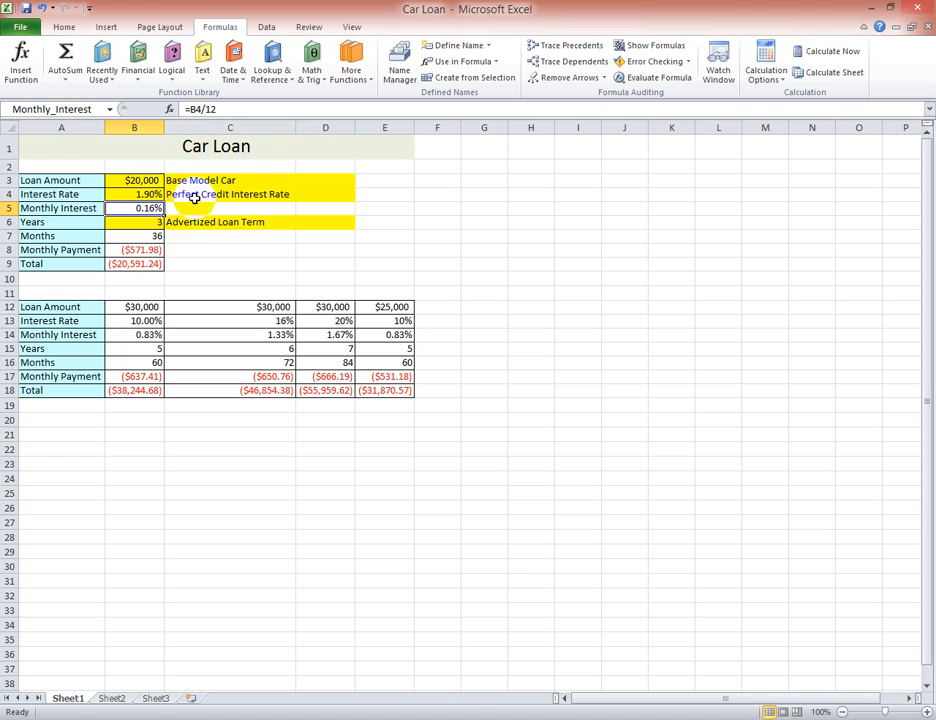
pyautogui.click(155, 237)
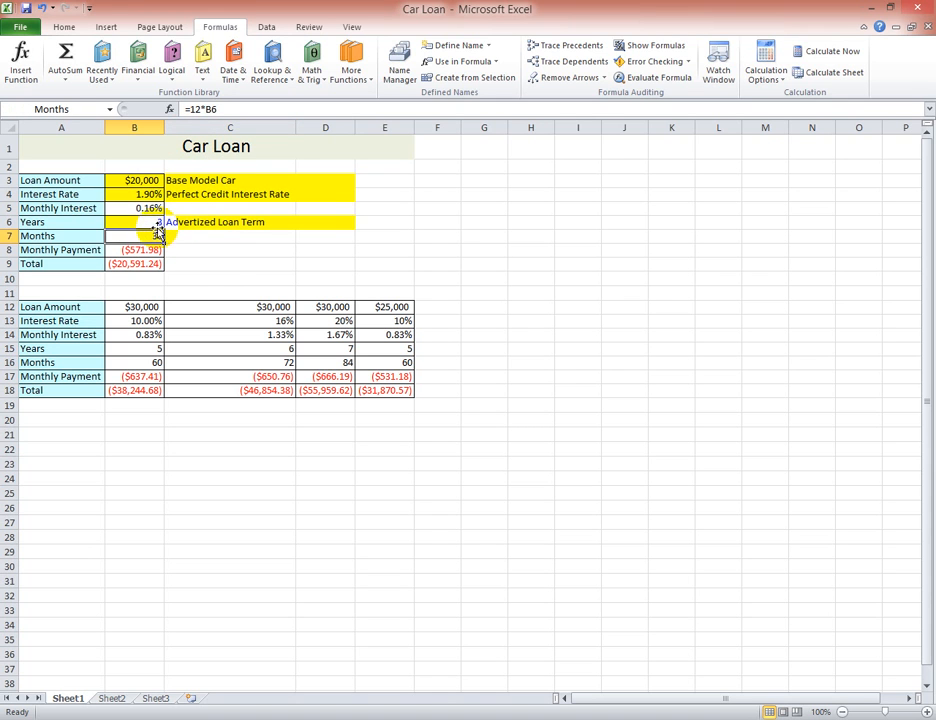
pyautogui.click(141, 252)
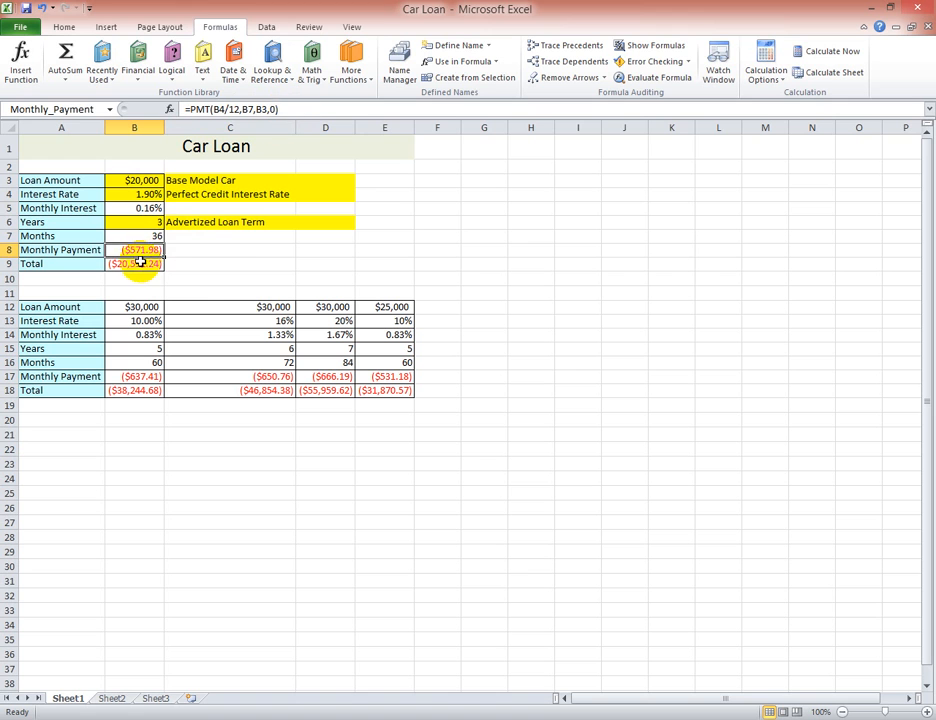
pyautogui.click(142, 265)
pyautogui.click(141, 252)
pyautogui.click(138, 266)
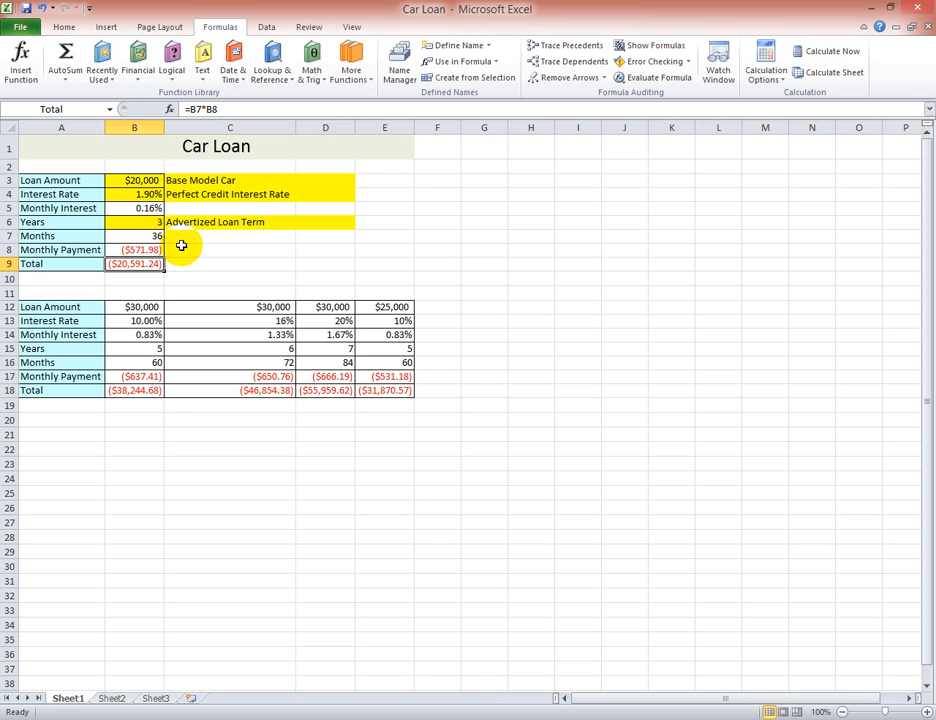
pyautogui.click(266, 28)
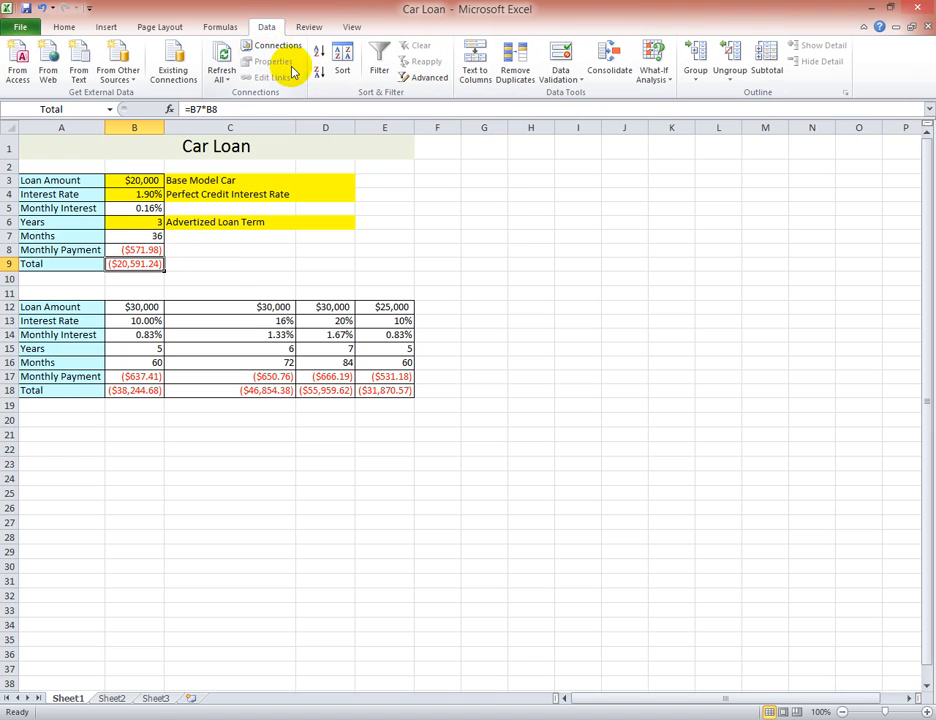
pyautogui.click(656, 76)
pyautogui.click(674, 98)
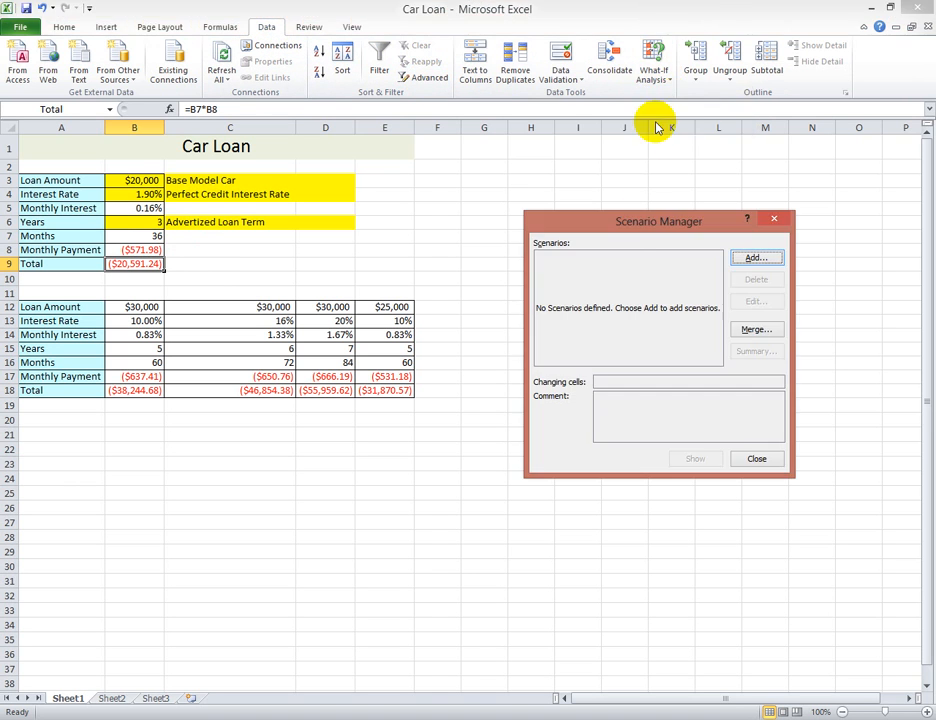
pyautogui.click(755, 259)
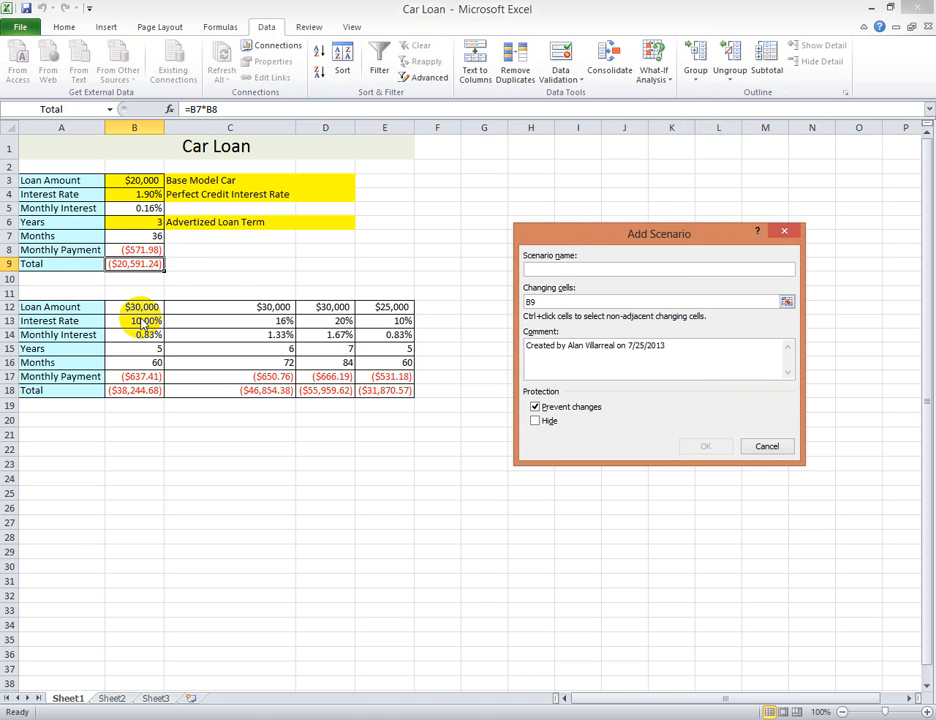
pyautogui.write('30')
pyautogui.moveTo(295, 718)
pyautogui.write('K @10% for 5yrs')
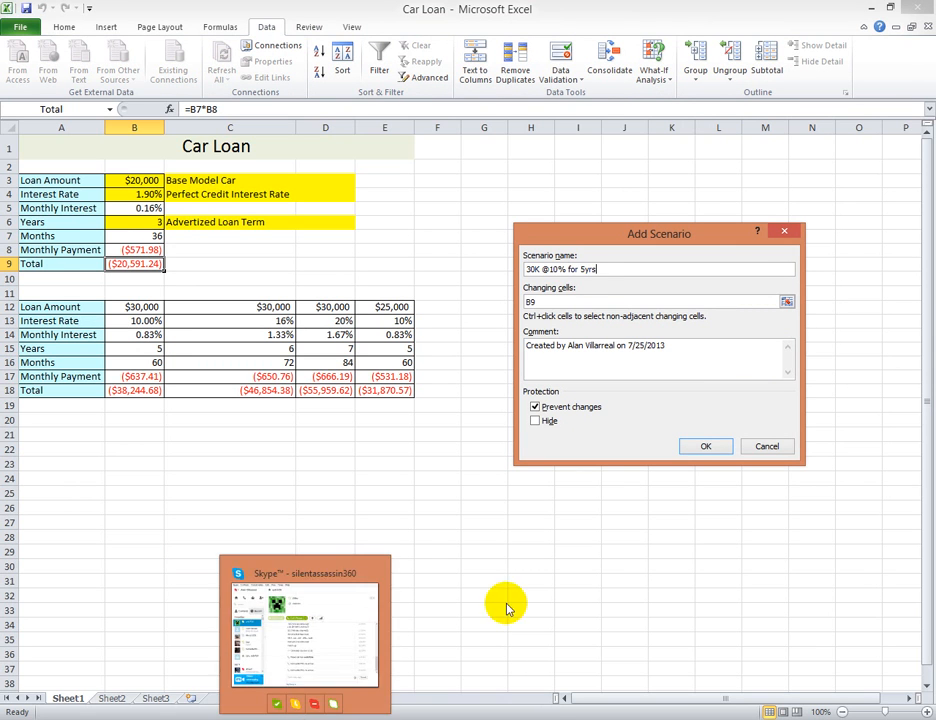
# Replace the scenario's changing cells with the loan amount B3, interest rate B4 and years B6
pyautogui.click(531, 302)
pyautogui.moveTo(532, 305); pyautogui.dragTo(515, 305)
pyautogui.press('BackSpace')
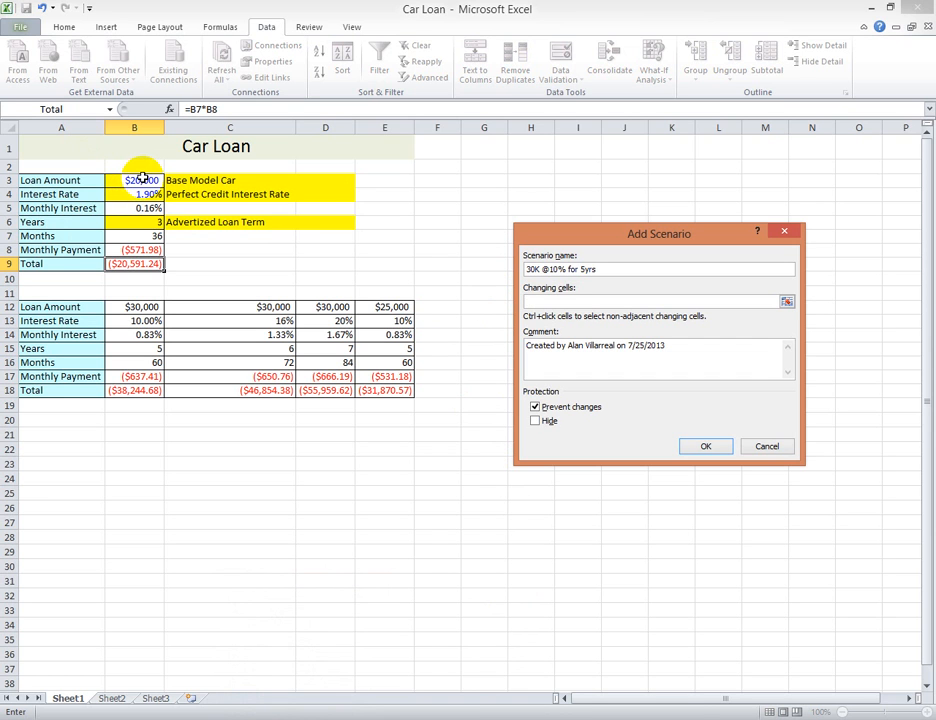
pyautogui.click(141, 181)
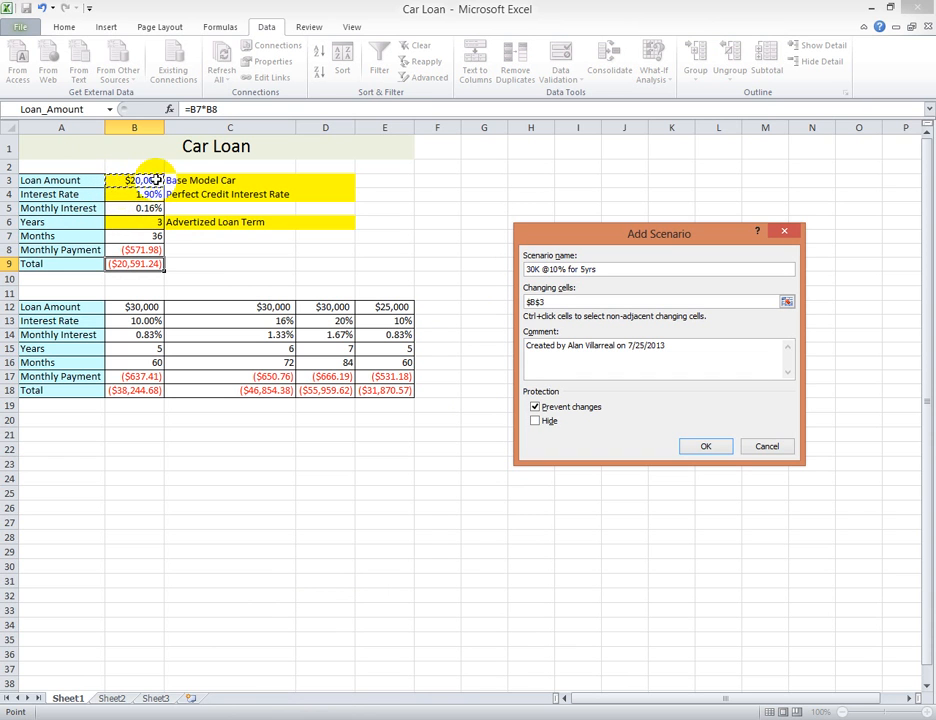
pyautogui.keyDown('ctrl'); pyautogui.click(146, 194); pyautogui.keyUp('ctrl')
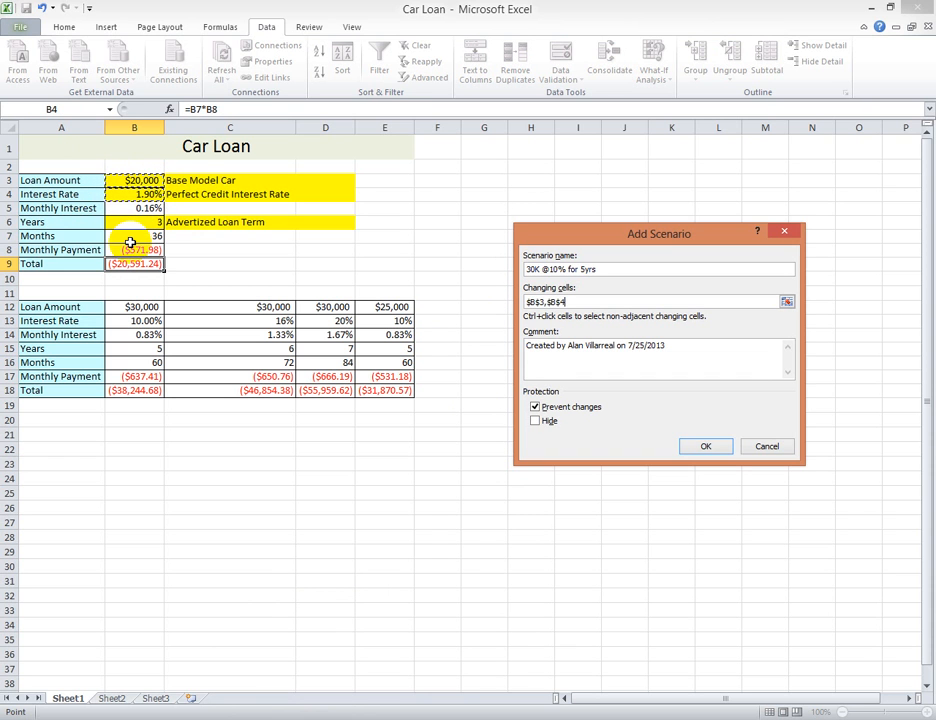
pyautogui.keyDown('ctrl'); pyautogui.click(136, 222); pyautogui.keyUp('ctrl')
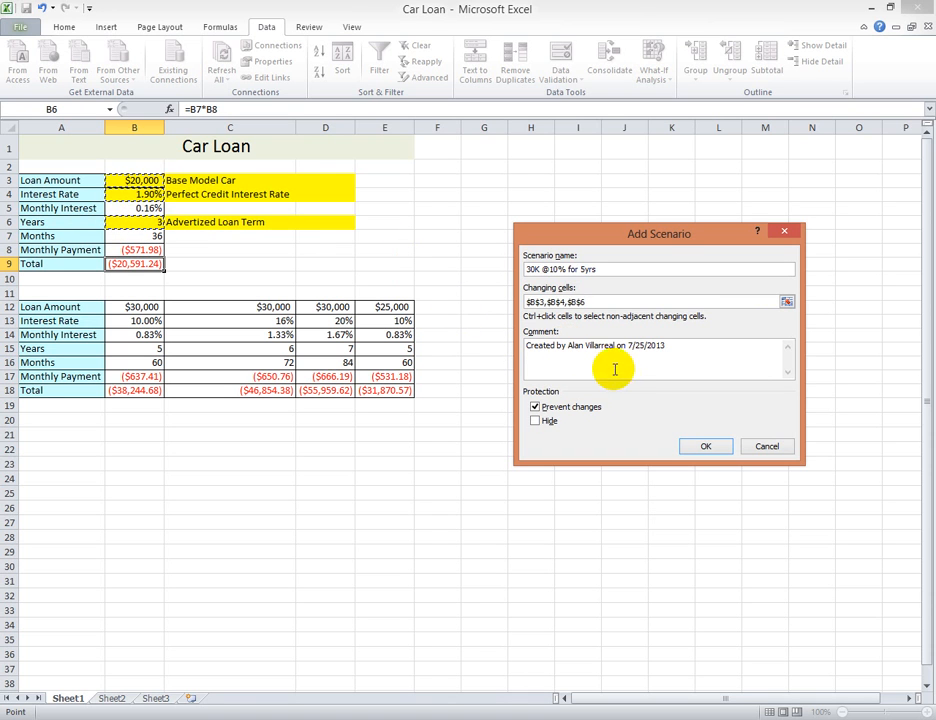
# Replace the comment with "30K interst rate of 10% for 5 years" and set the scenario values to 30000, 0.10 and 5
pyautogui.click(672, 351)
pyautogui.moveTo(672, 351); pyautogui.dragTo(505, 349)
pyautogui.write('30')
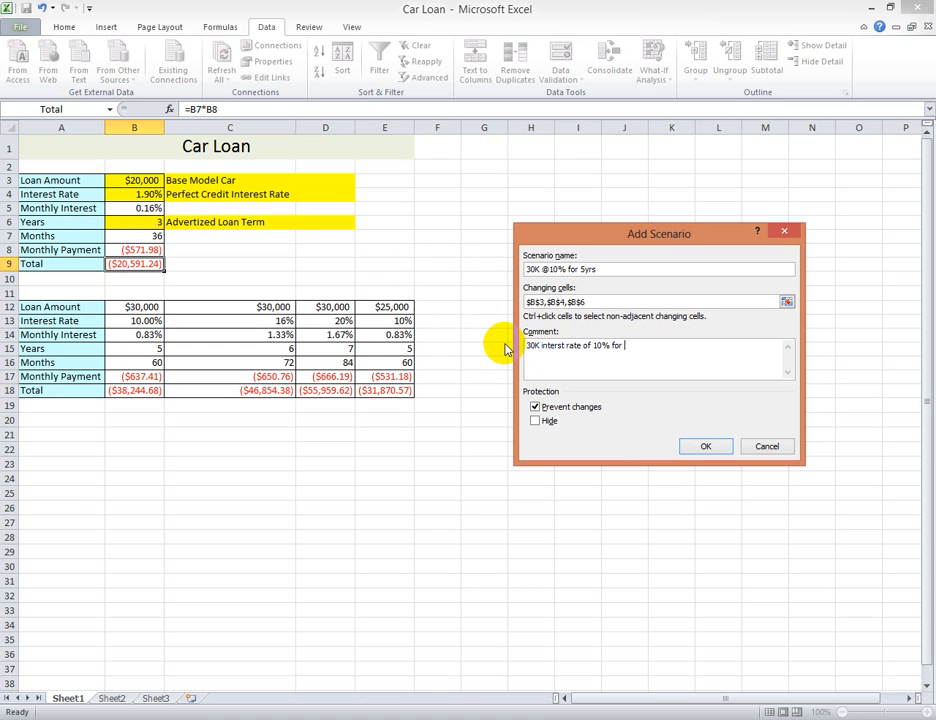
pyautogui.write('5 years')
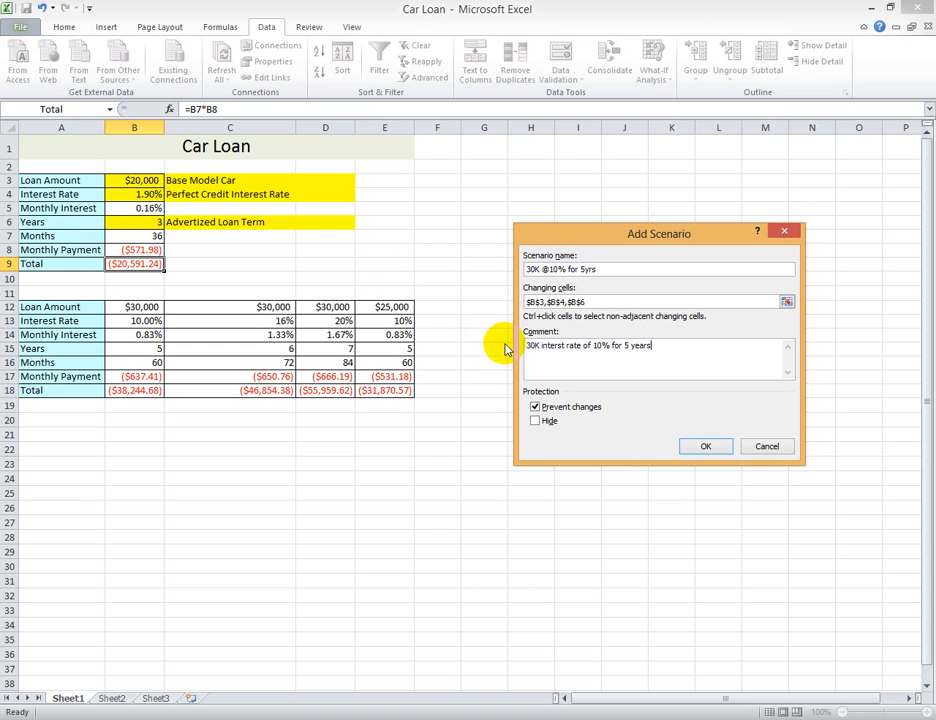
pyautogui.click(705, 446)
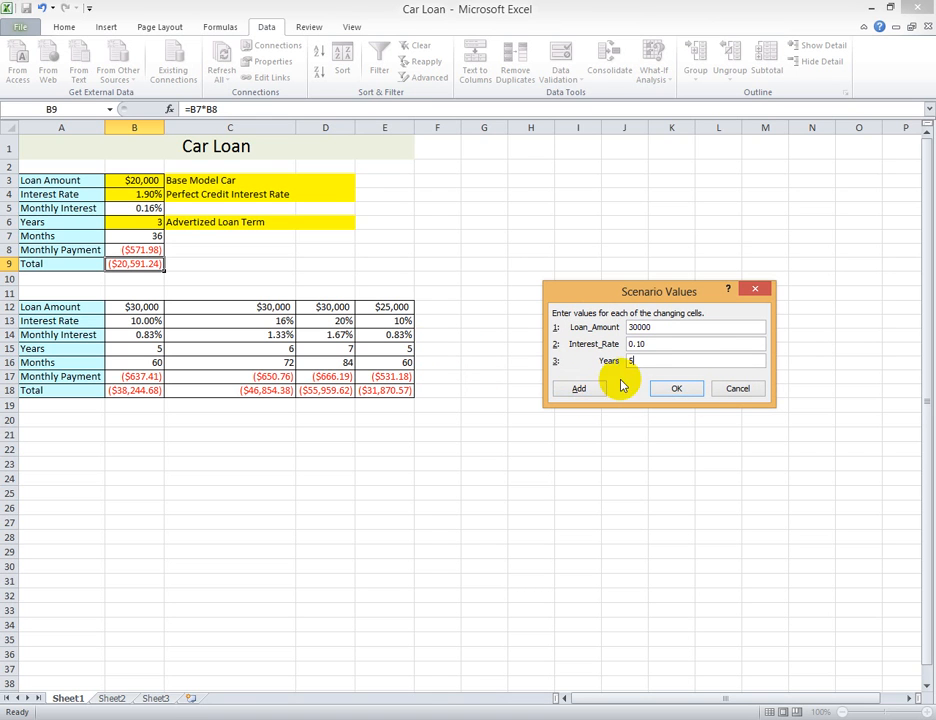
pyautogui.click(579, 390)
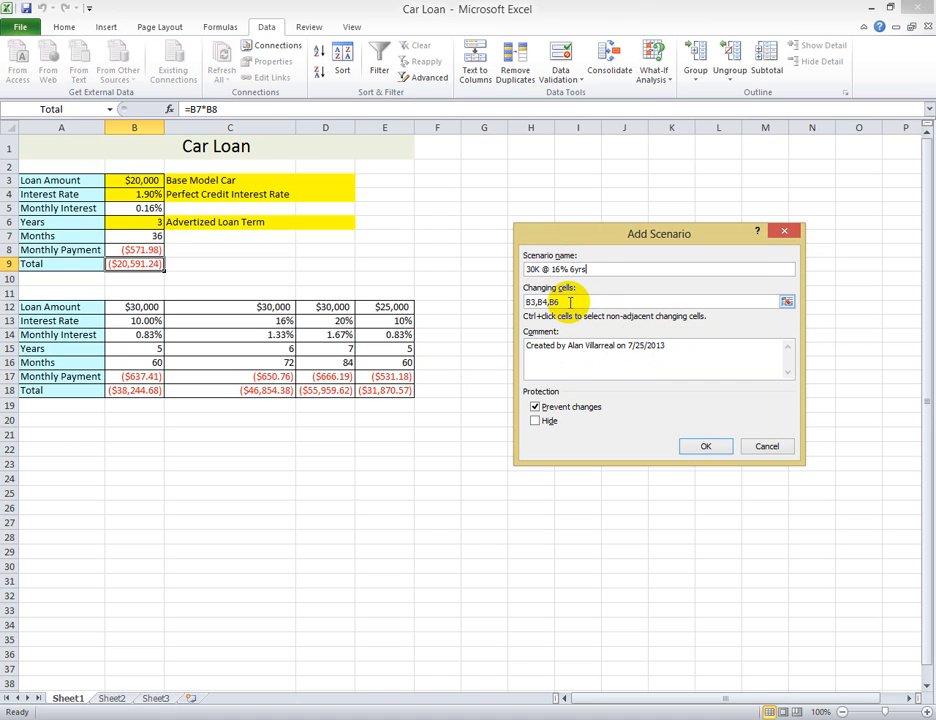
# Add scenario "30K @ 16% 6yrs" on cells B3,B4,B6 with loan amount 30000, interest rate 0.16 and 6 years
pyautogui.click(568, 300)
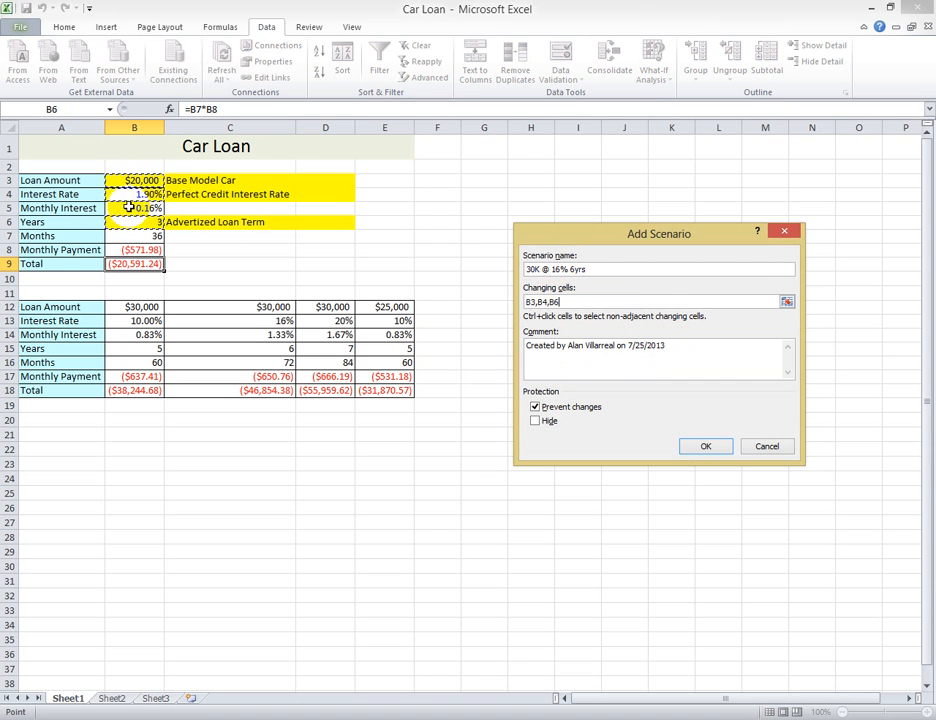
pyautogui.click(706, 447)
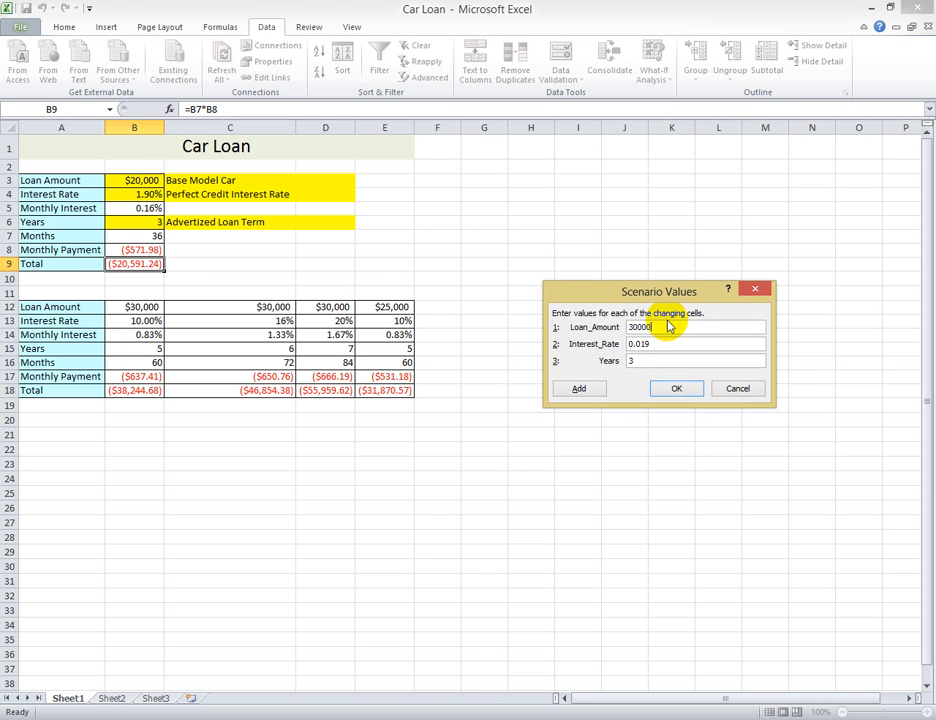
pyautogui.click(660, 344)
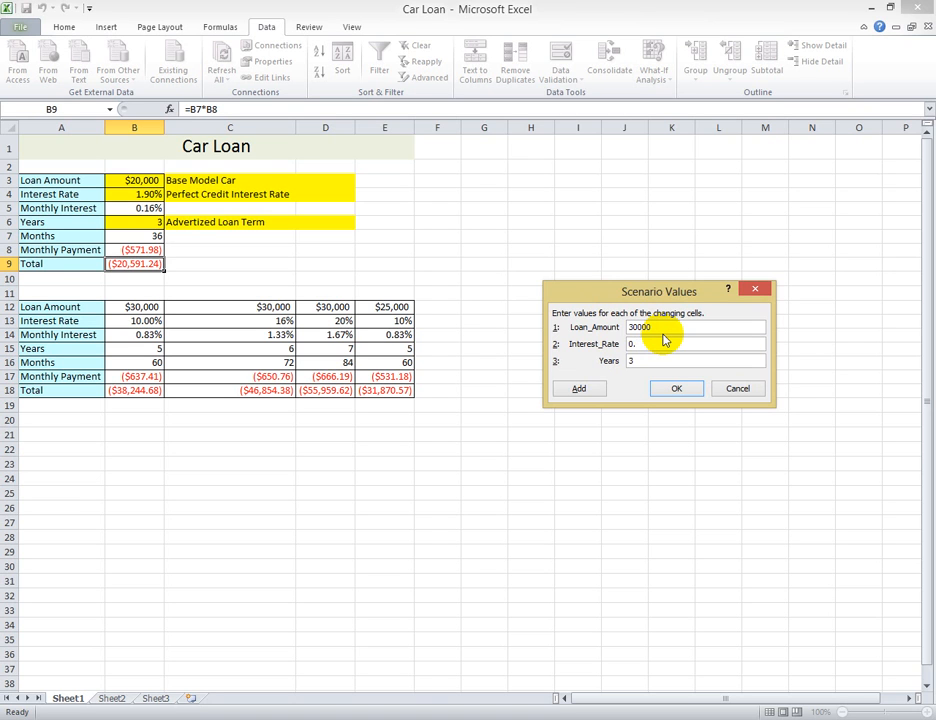
pyautogui.click(647, 360)
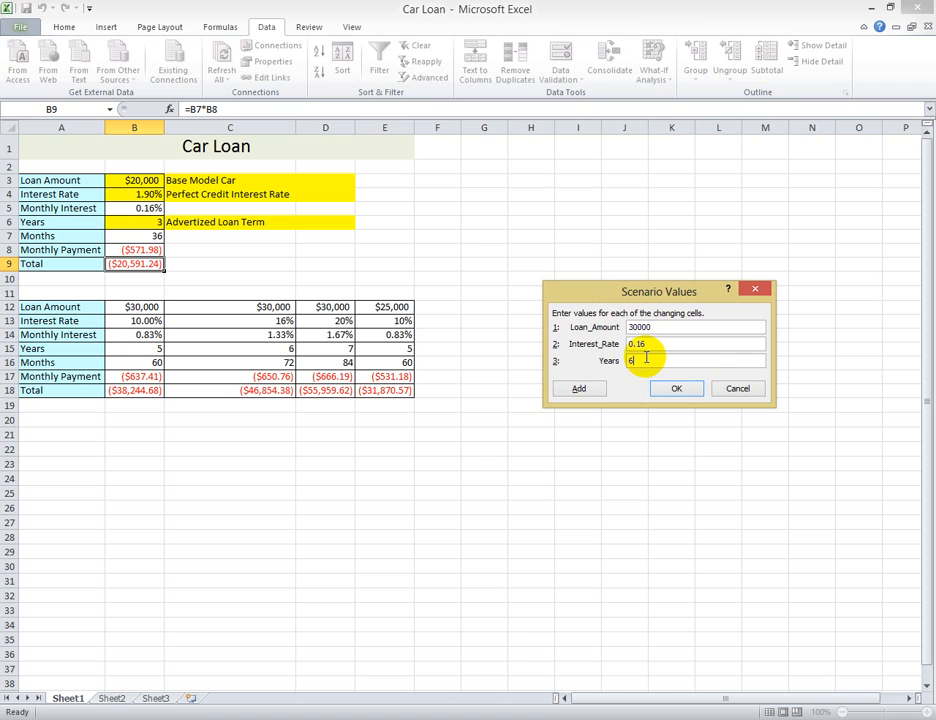
pyautogui.write('6')
pyautogui.click(588, 390)
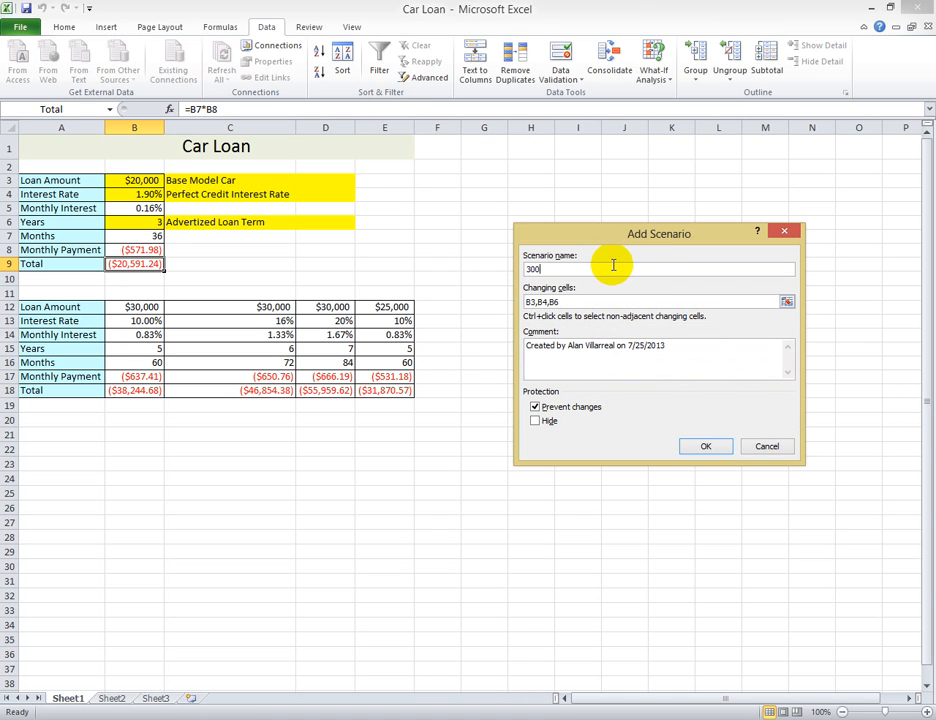
pyautogui.click(587, 302)
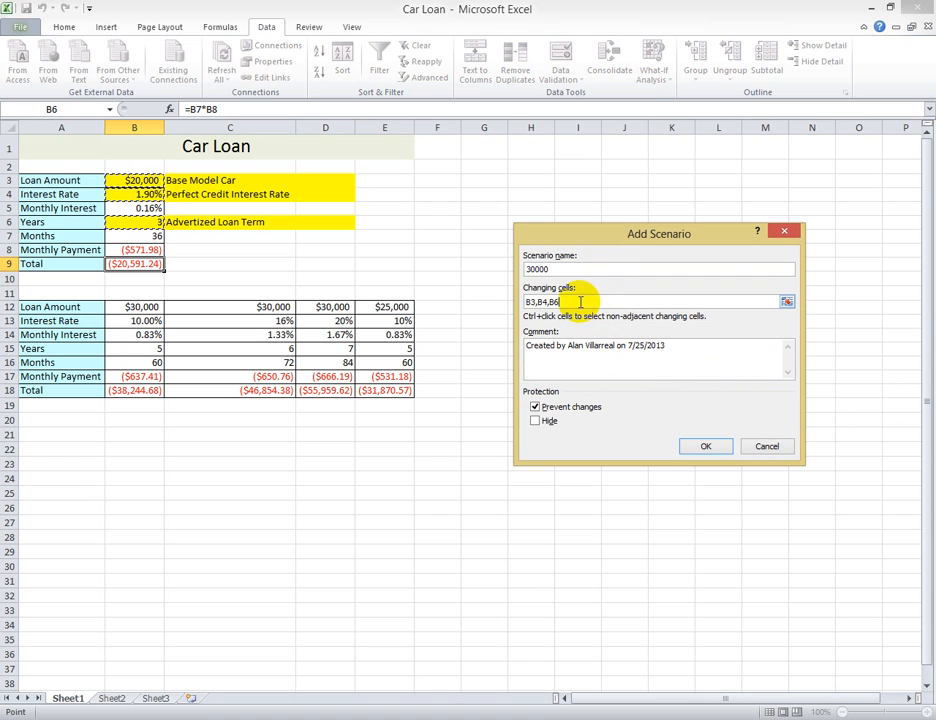
pyautogui.click(586, 267)
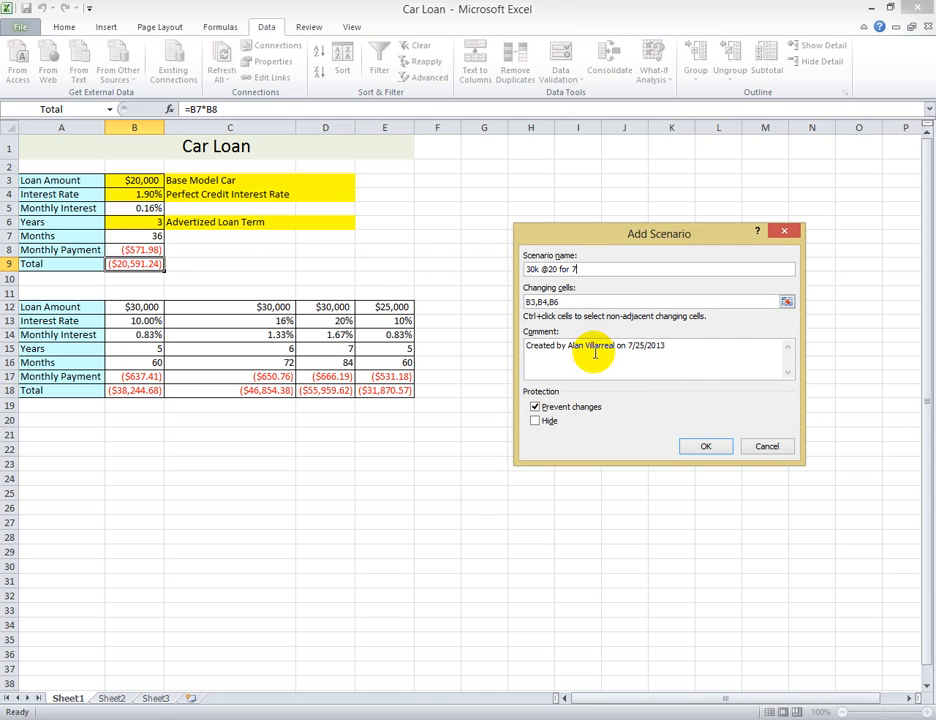
pyautogui.click(591, 301)
pyautogui.click(594, 346)
pyautogui.click(705, 446)
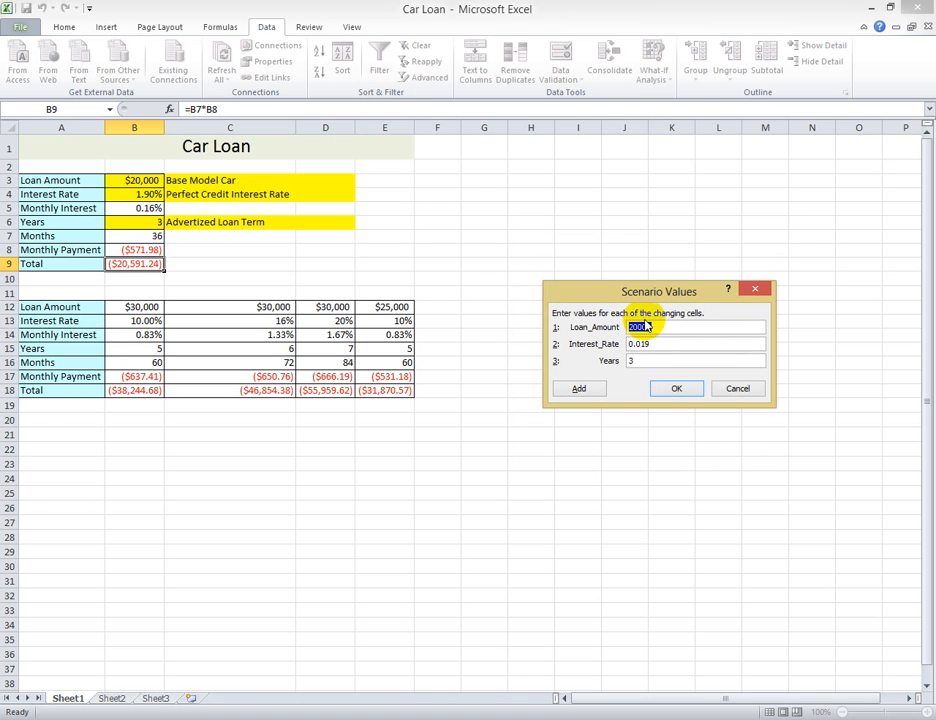
# Set the third scenario's loan amount to 30000 and interest rate to 0.2, fill in its years, and add it
pyautogui.write('30000')
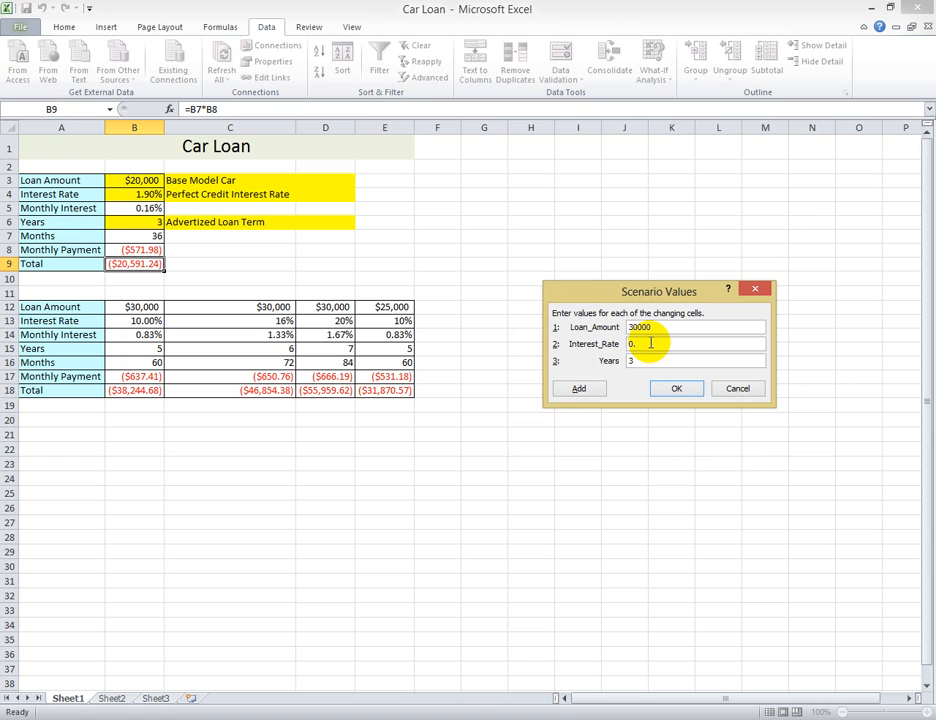
pyautogui.click(651, 360)
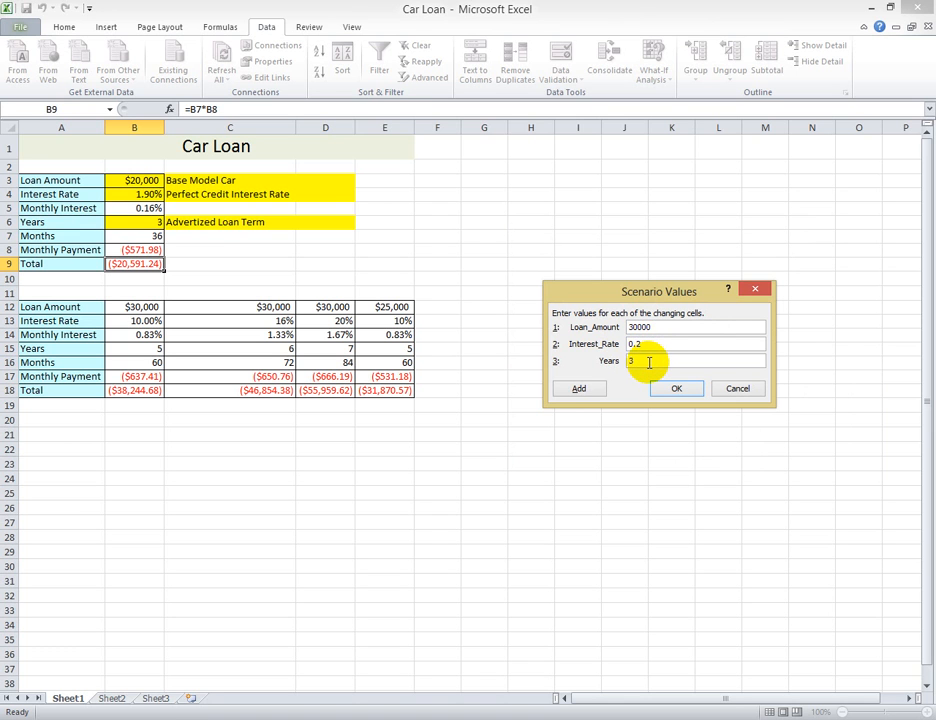
pyautogui.click(582, 390)
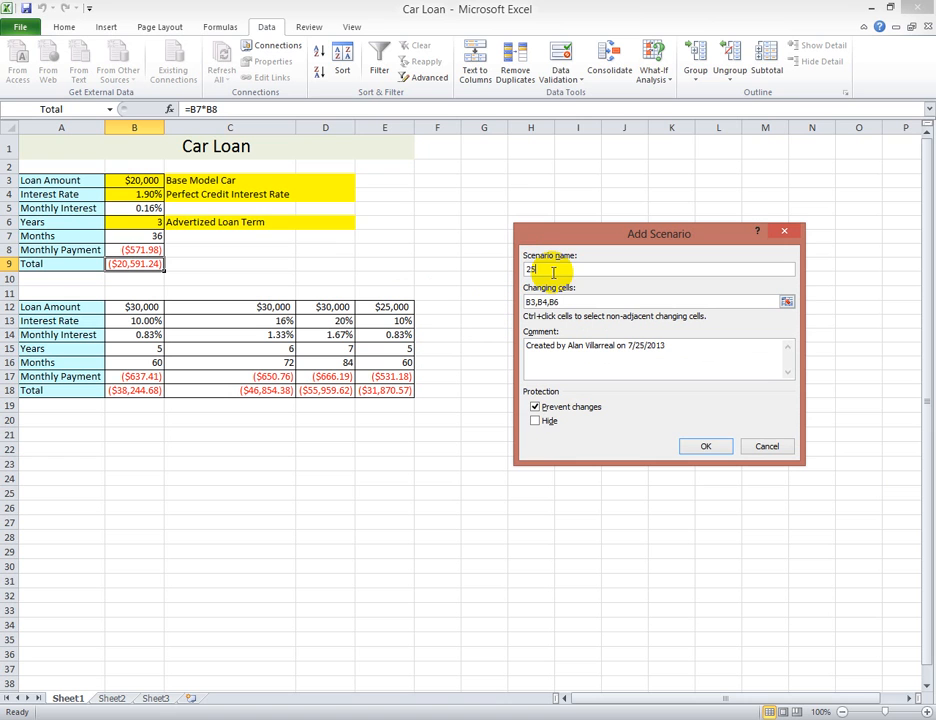
# Add scenario "25000" on cells B3,B4,B6 with loan amount 25000, interest rate 0.1 and 5 years
pyautogui.click(604, 300)
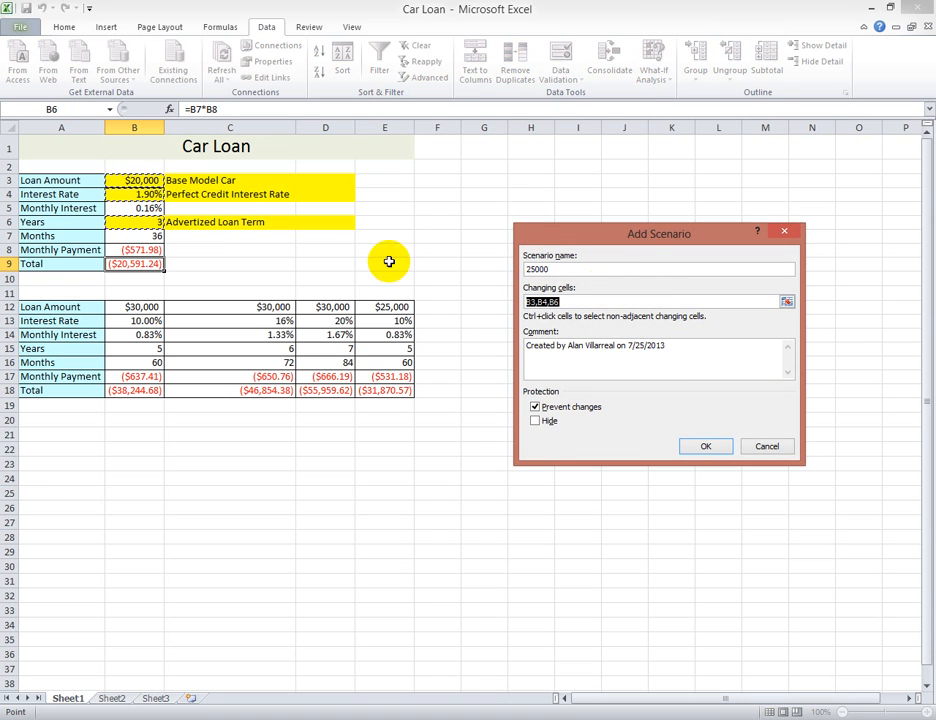
pyautogui.click(705, 447)
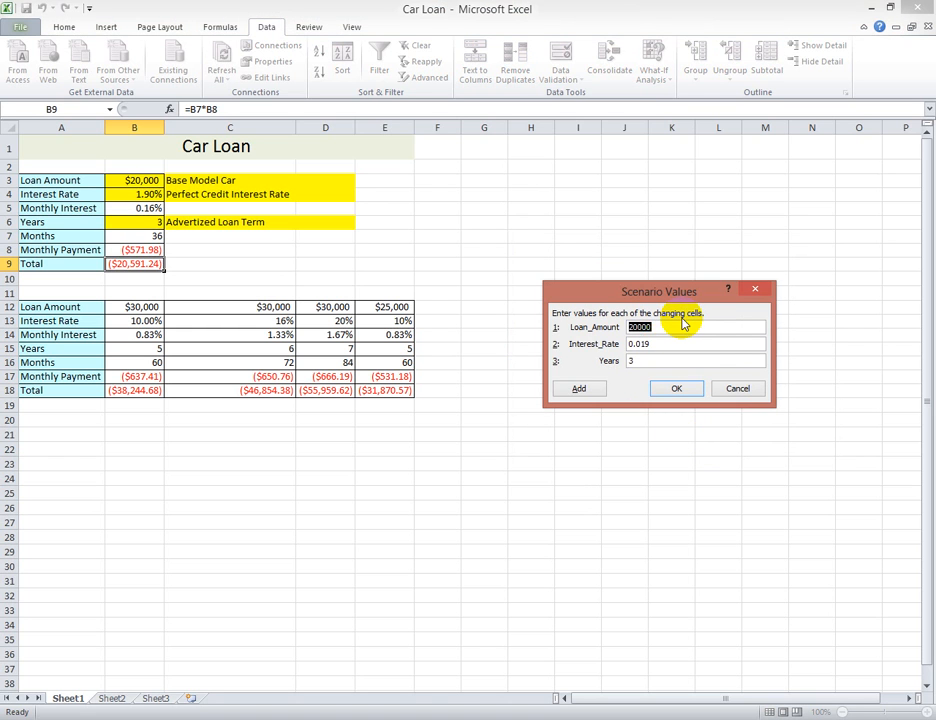
pyautogui.click(655, 344)
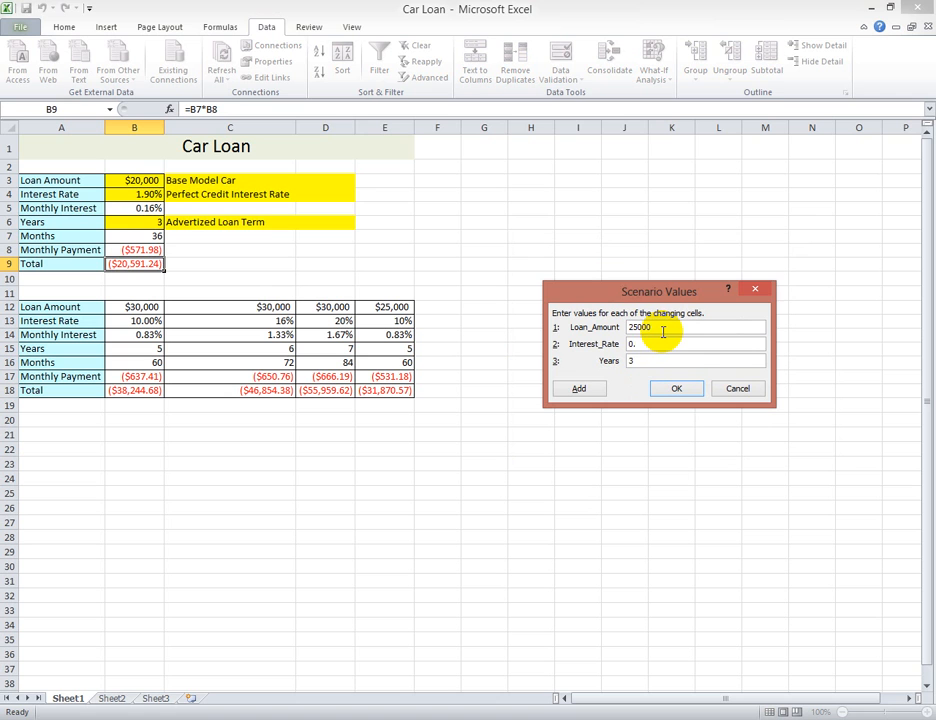
pyautogui.write('1')
pyautogui.click(643, 361)
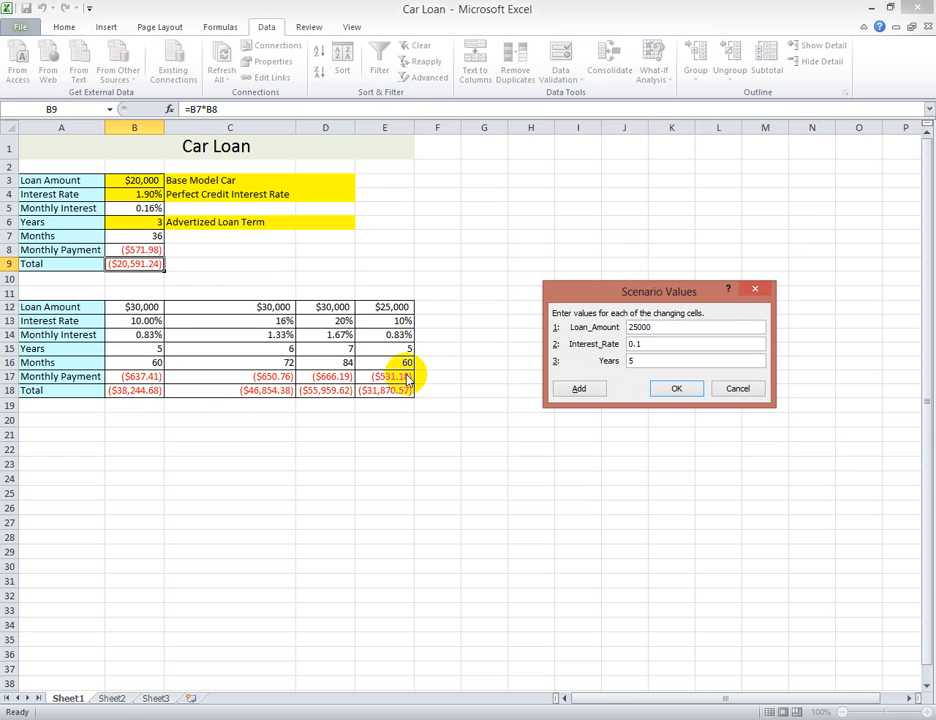
pyautogui.click(677, 390)
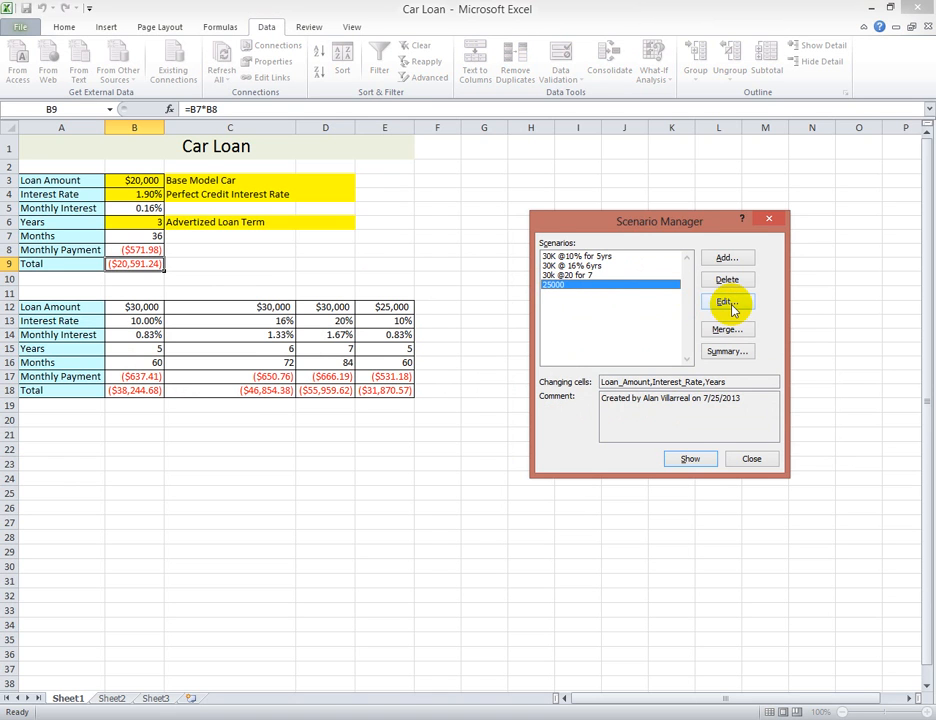
# Rename the "25000" scenario as "25K @ 10% 5yrs", keeping its changing cells and values
pyautogui.click(729, 305)
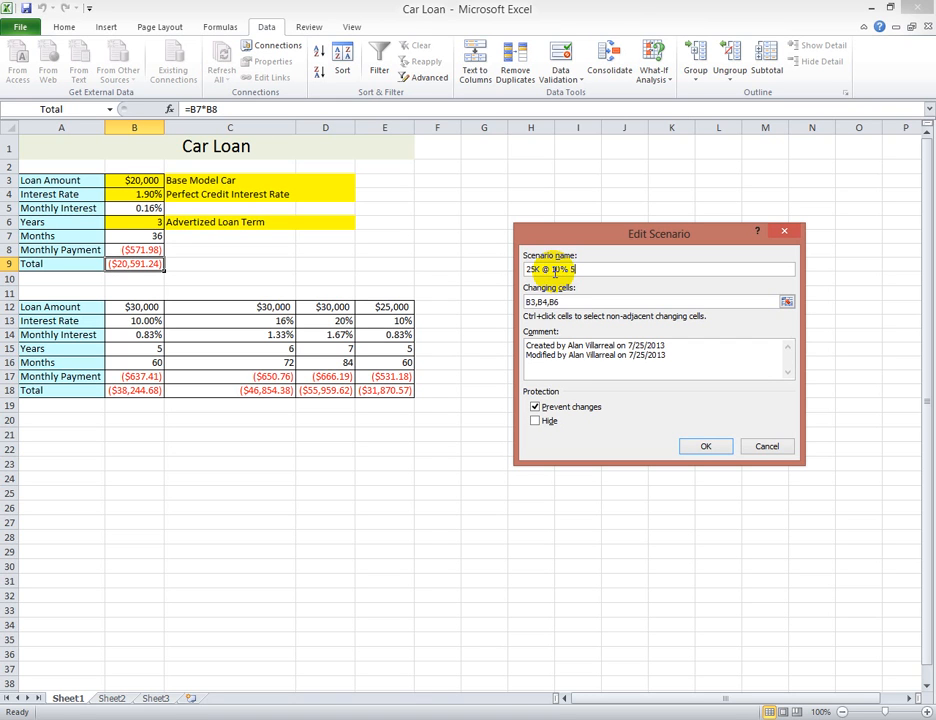
pyautogui.click(709, 449)
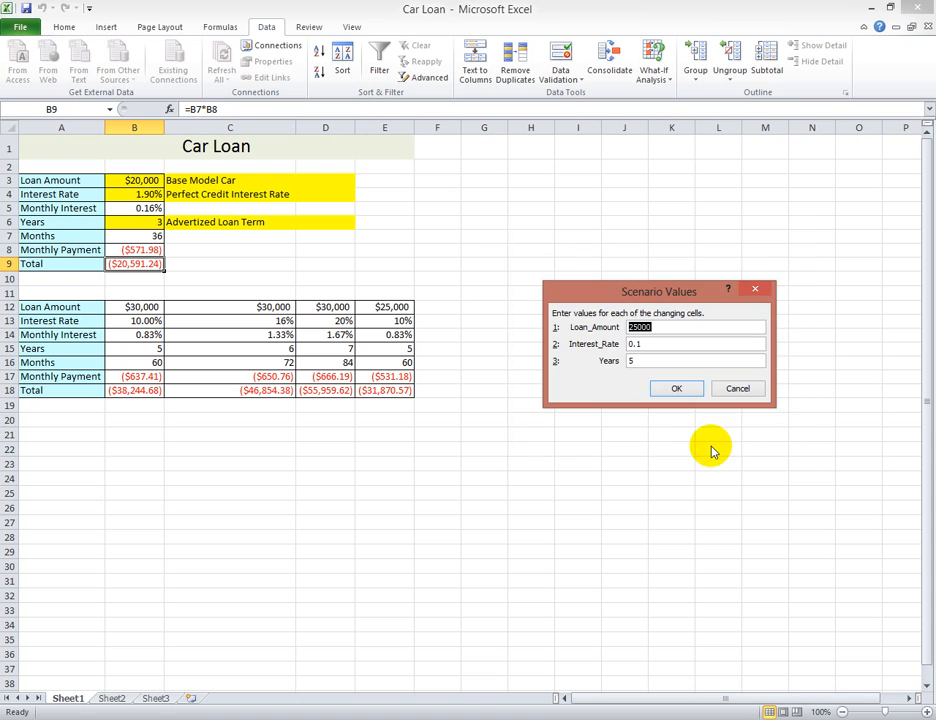
pyautogui.click(663, 389)
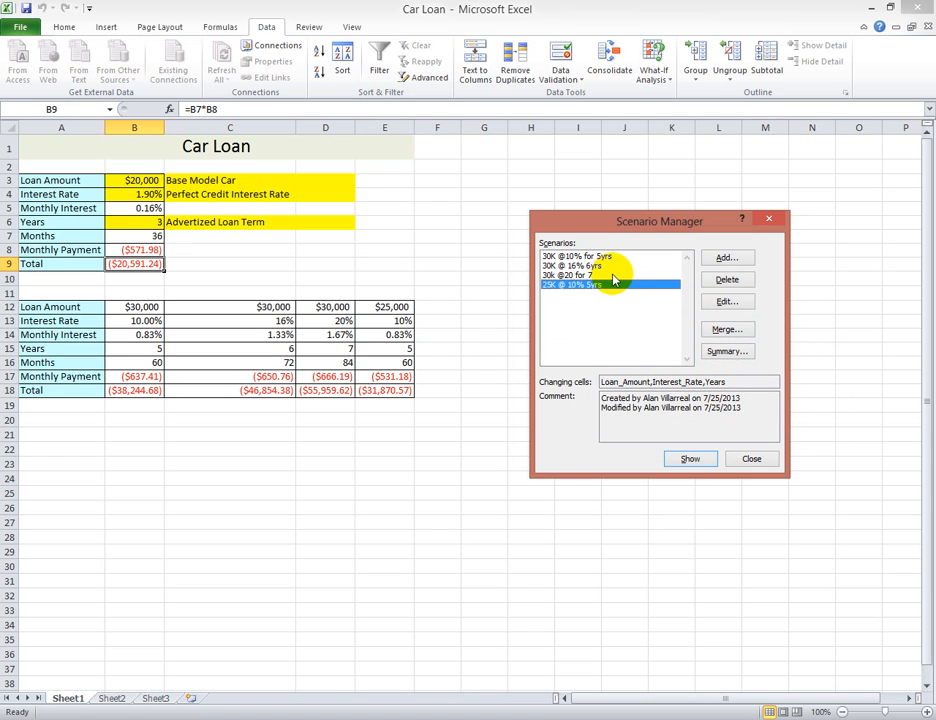
# Create a scenario summary report with the monthly payment and total in B8:B9 as result cells
pyautogui.click(727, 351)
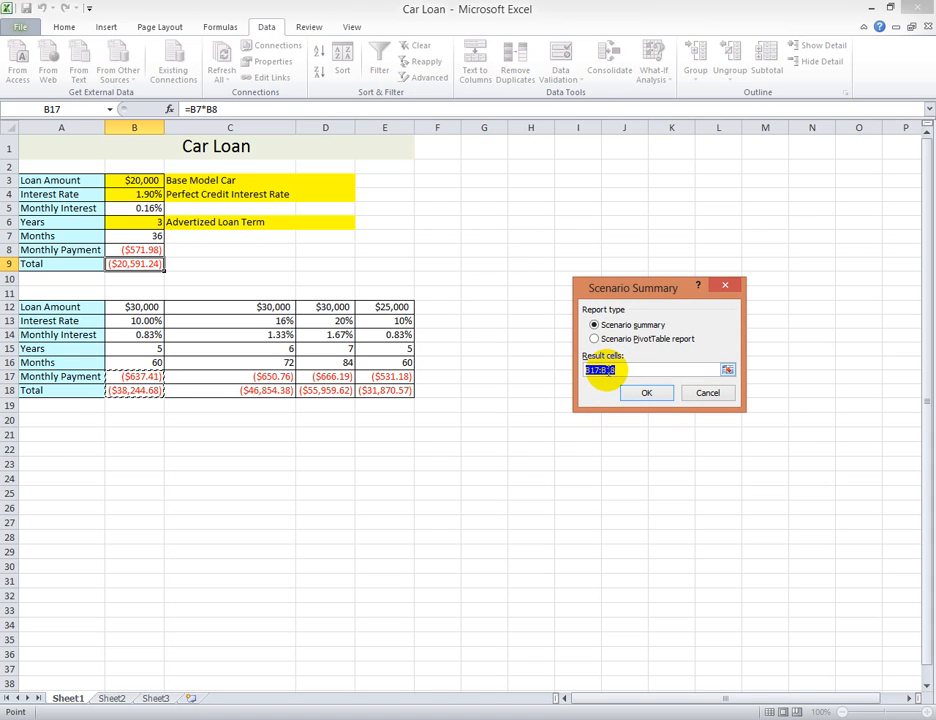
pyautogui.moveTo(134, 250); pyautogui.dragTo(141, 266)
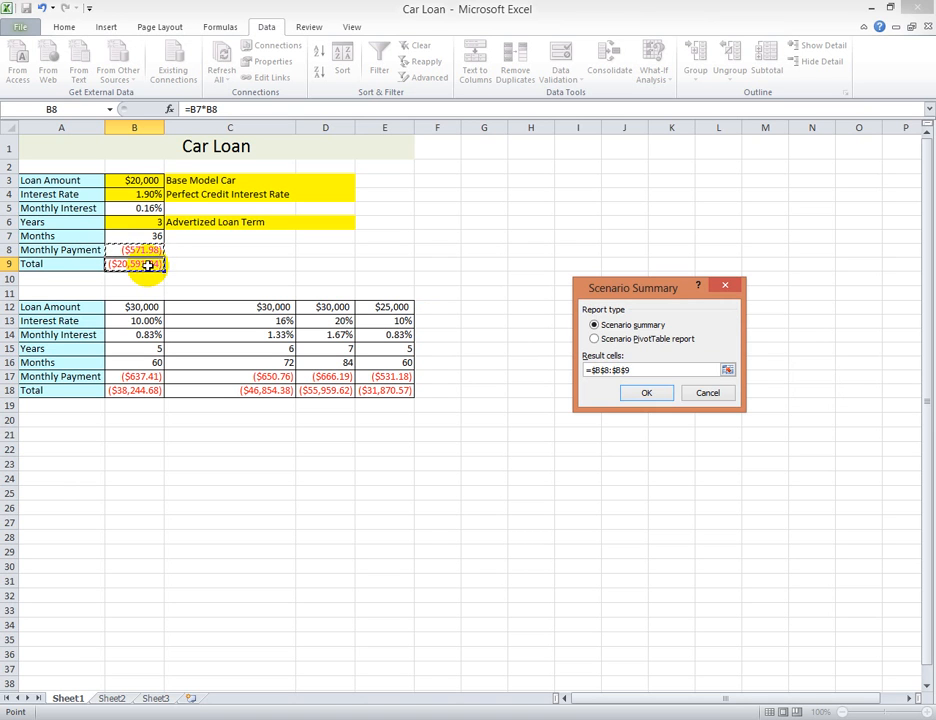
pyautogui.click(648, 394)
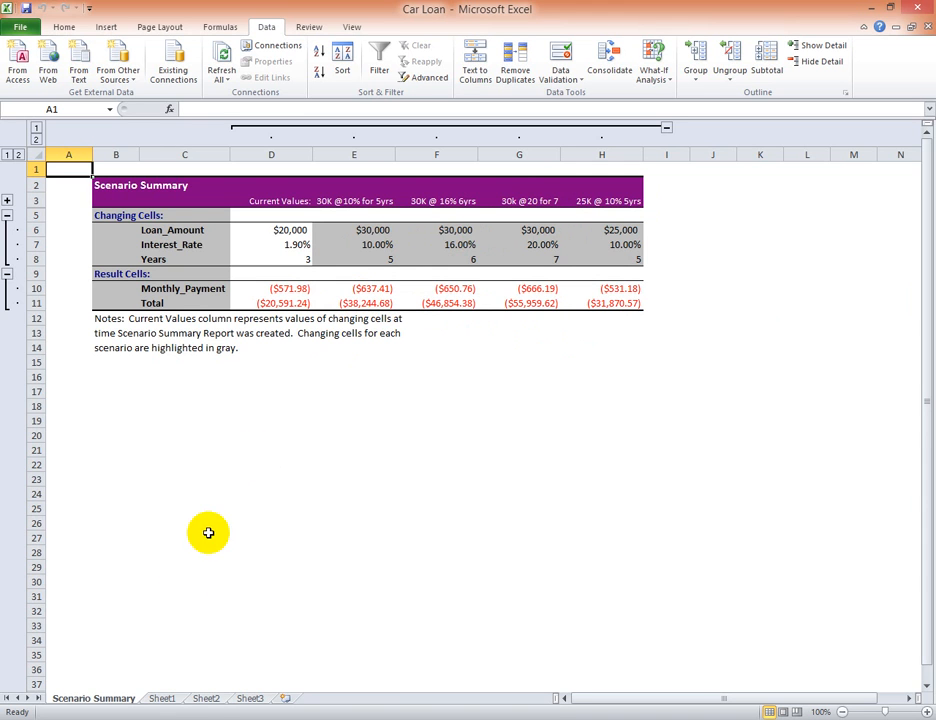
# Edit the "25K @ 10% 5yrs" scenario from Sheet1 and set its loan amount to -25000
pyautogui.click(162, 700)
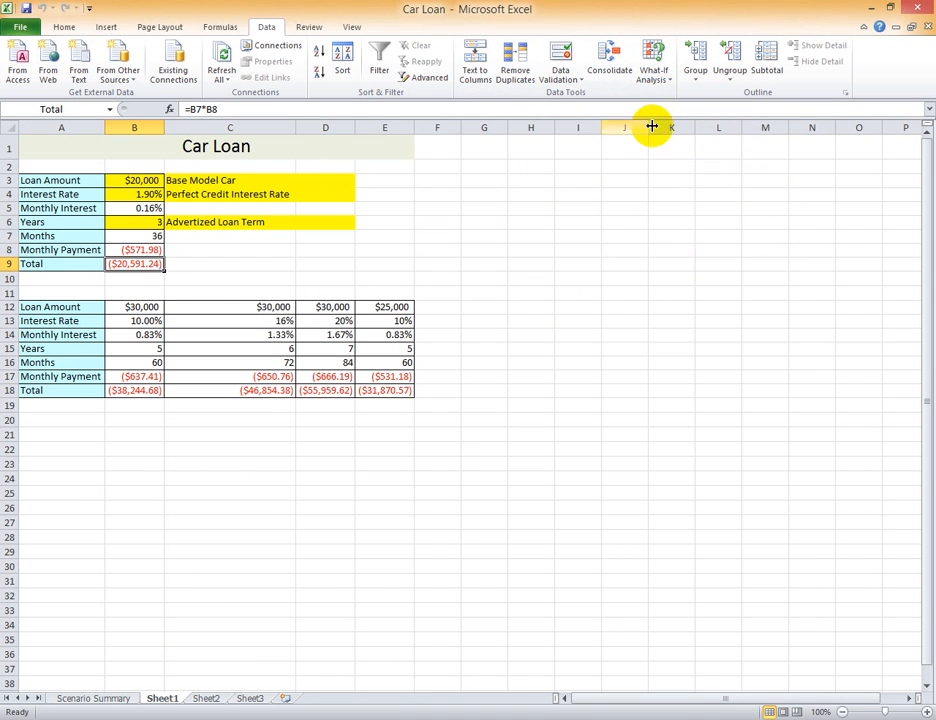
pyautogui.click(663, 80)
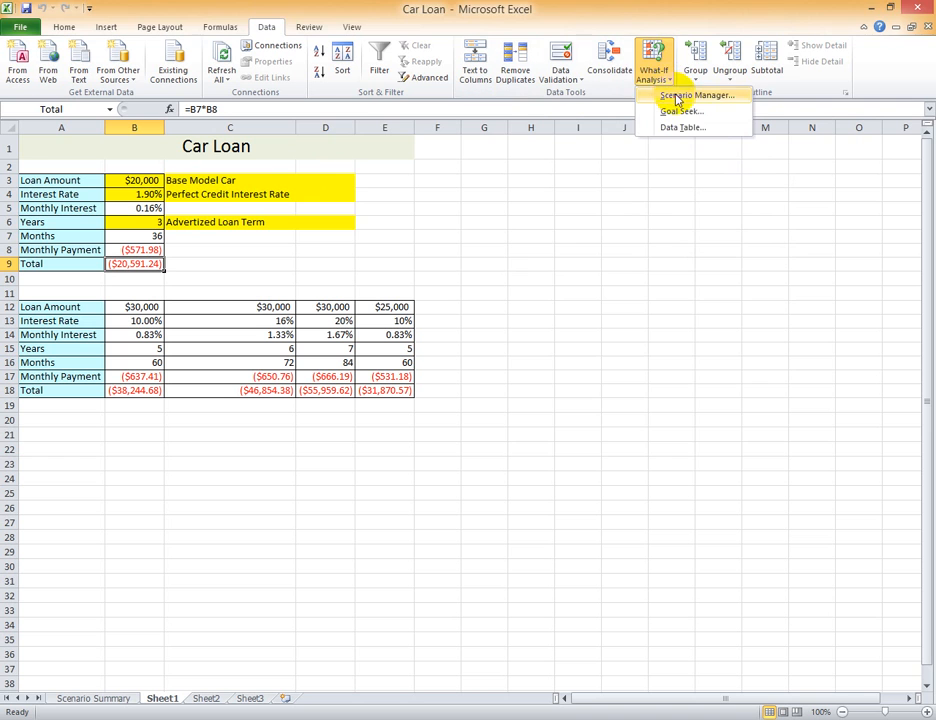
pyautogui.click(677, 96)
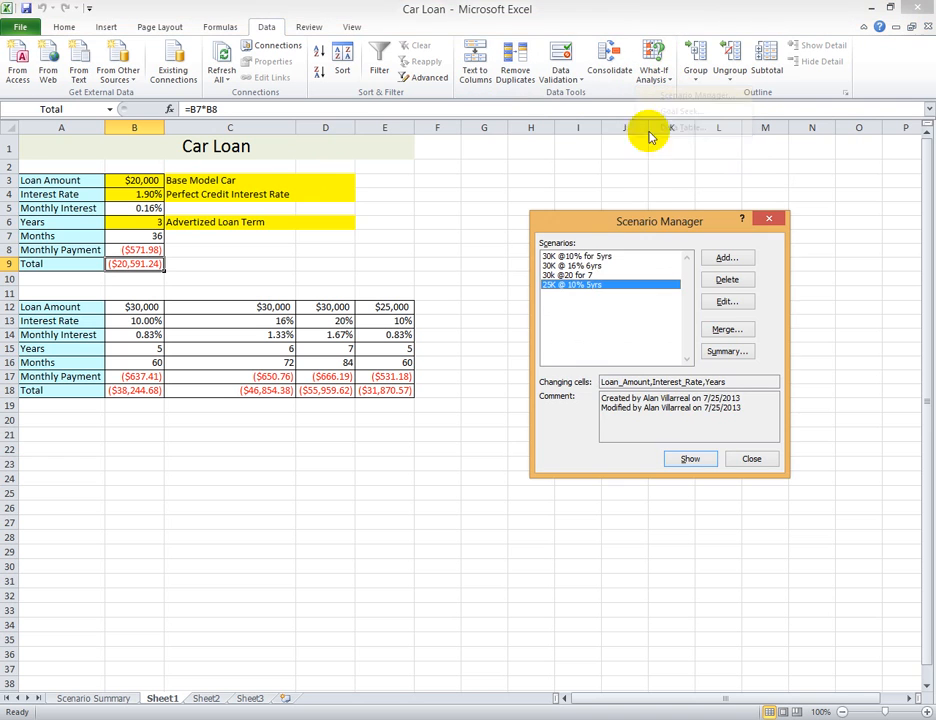
pyautogui.click(590, 265)
pyautogui.click(585, 286)
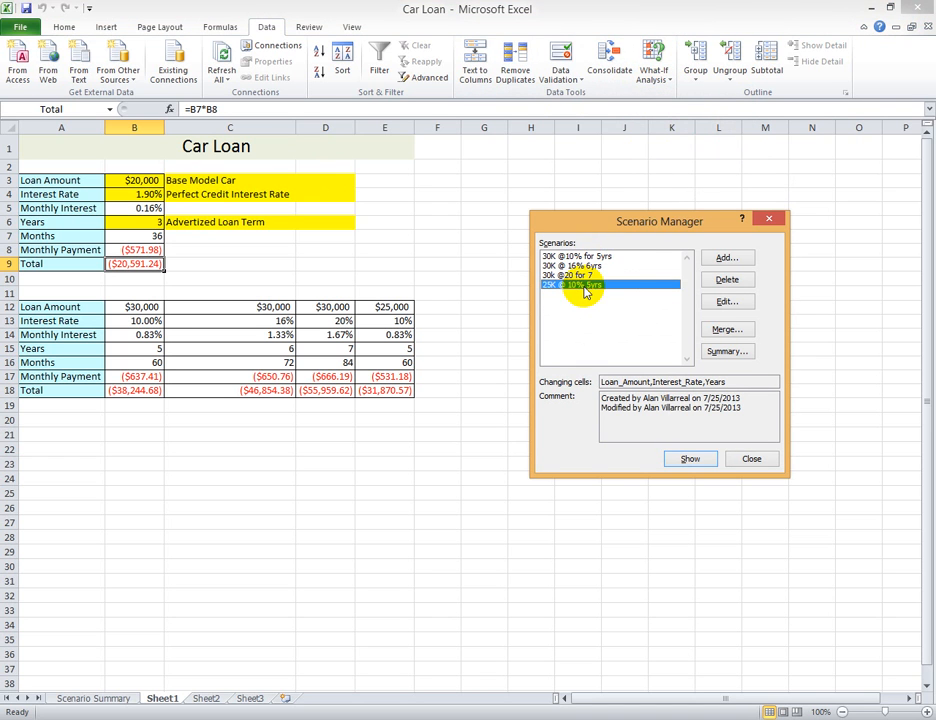
pyautogui.click(732, 304)
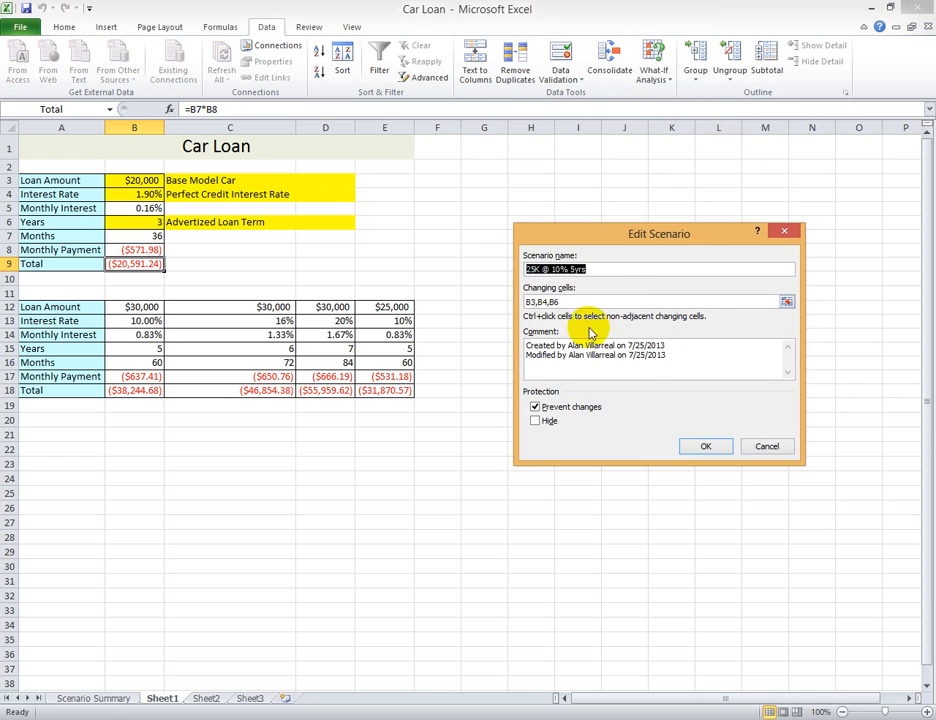
pyautogui.click(706, 446)
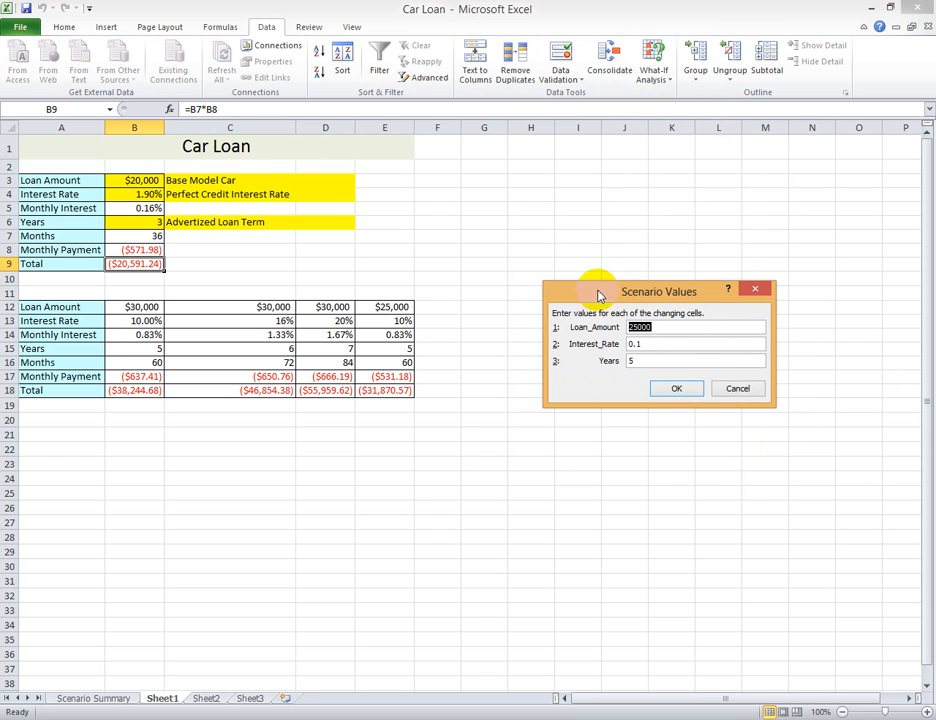
pyautogui.click(630, 329)
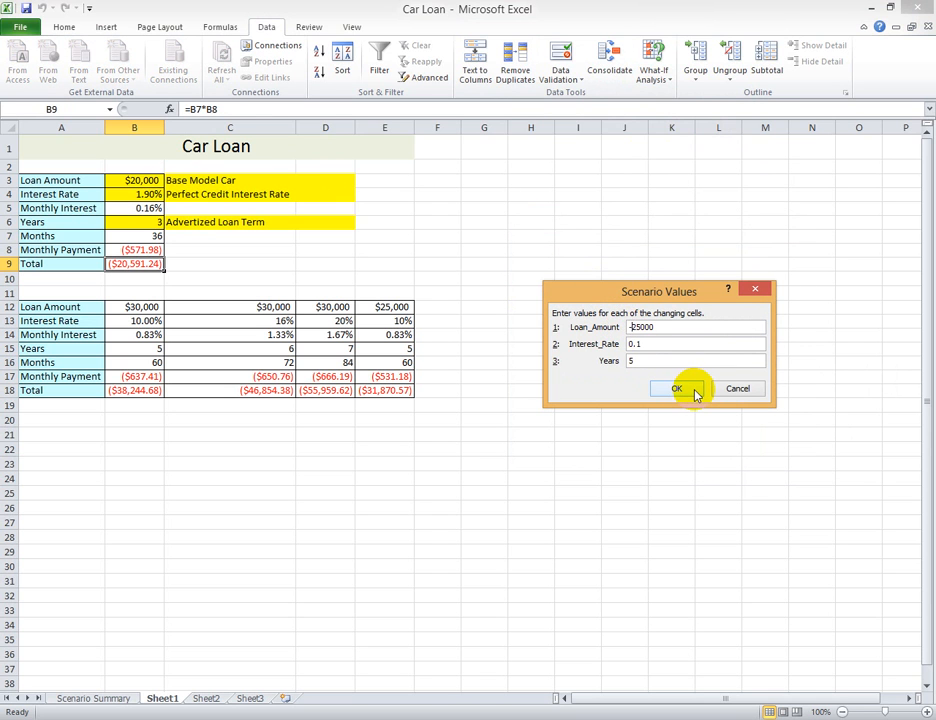
pyautogui.click(674, 389)
pyautogui.click(677, 389)
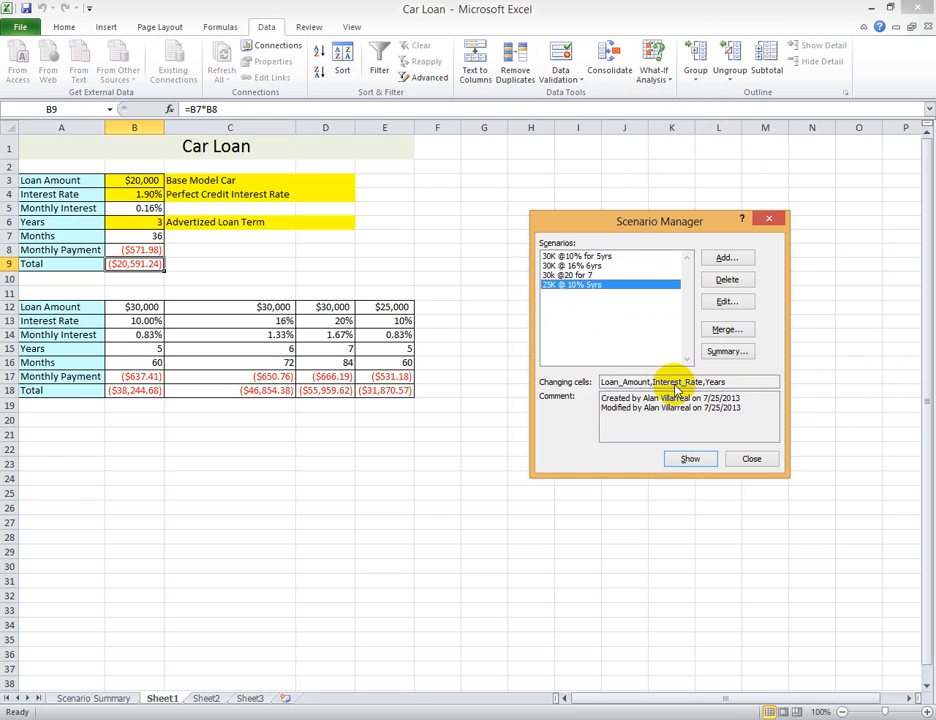
# Show the "25K @ 10% 5yrs" scenario in the sheet and create another scenario summary with result cells B8:B9
pyautogui.click(695, 462)
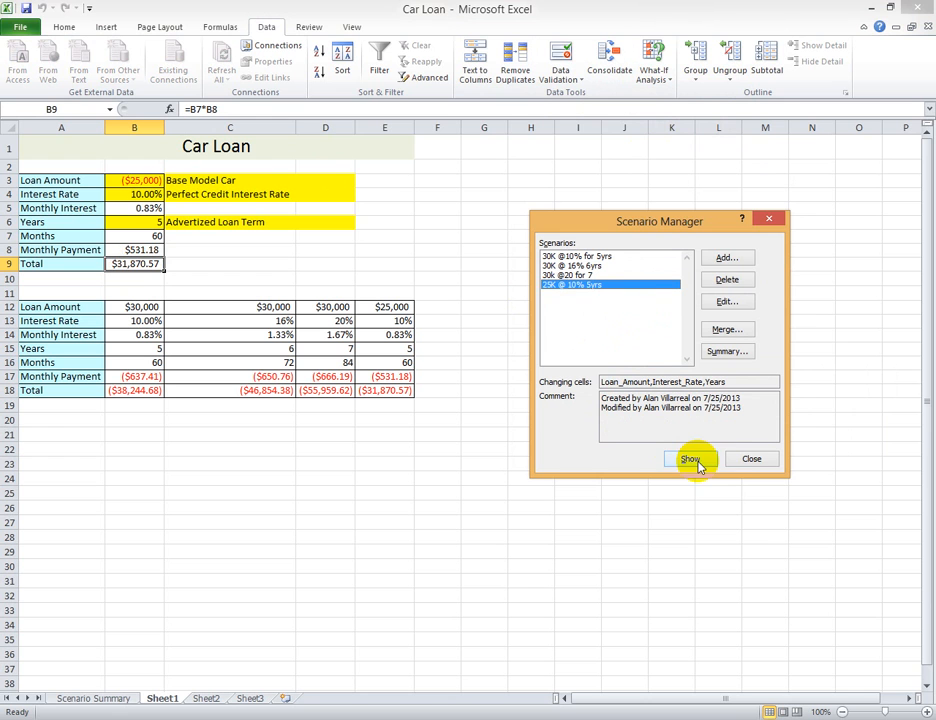
pyautogui.click(727, 355)
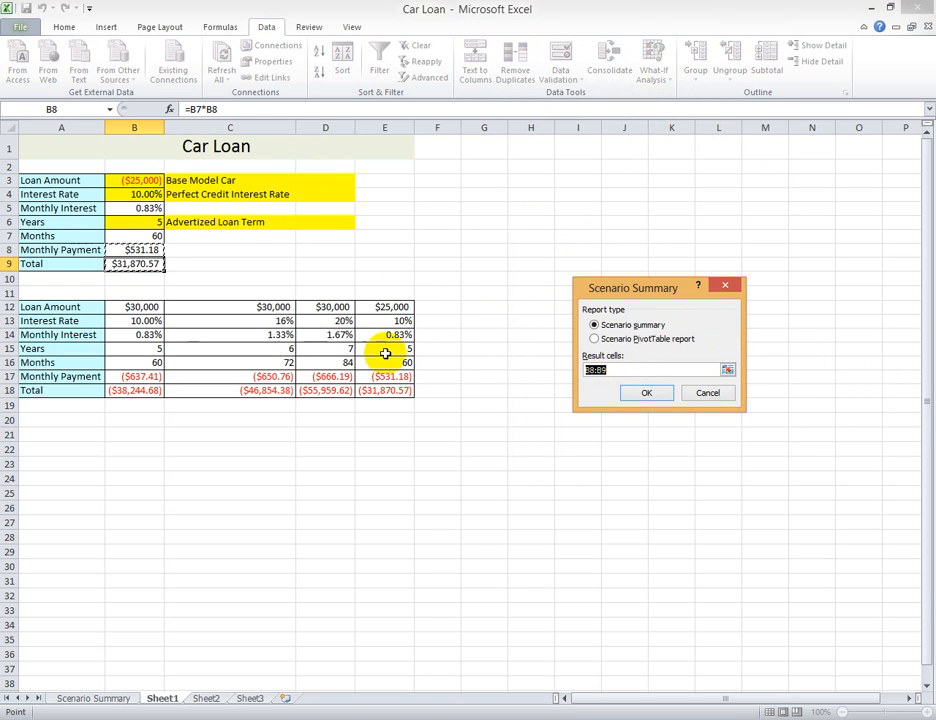
pyautogui.click(656, 392)
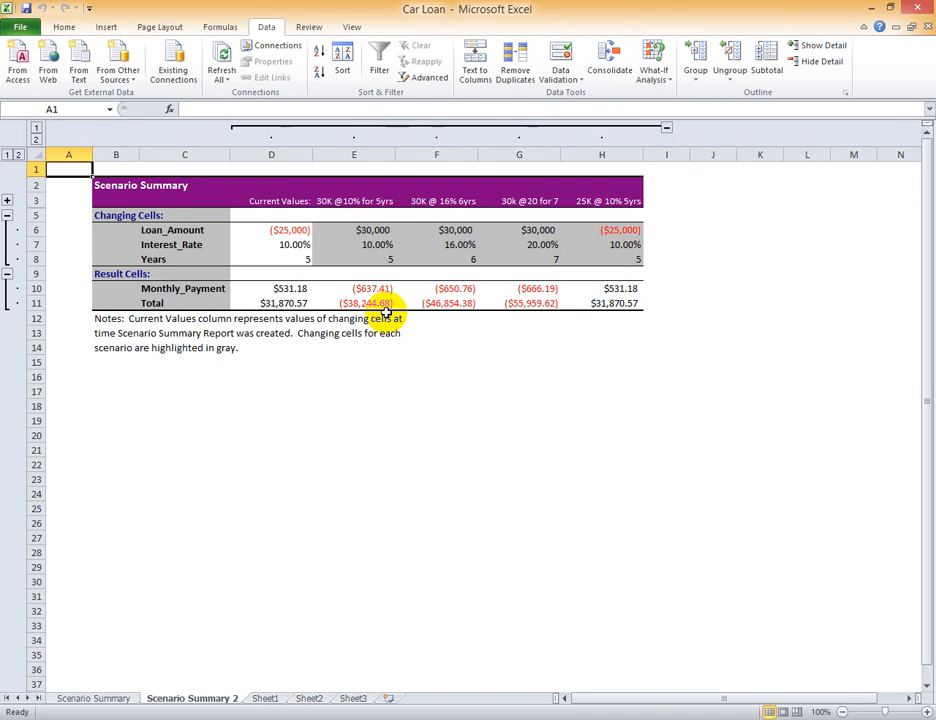